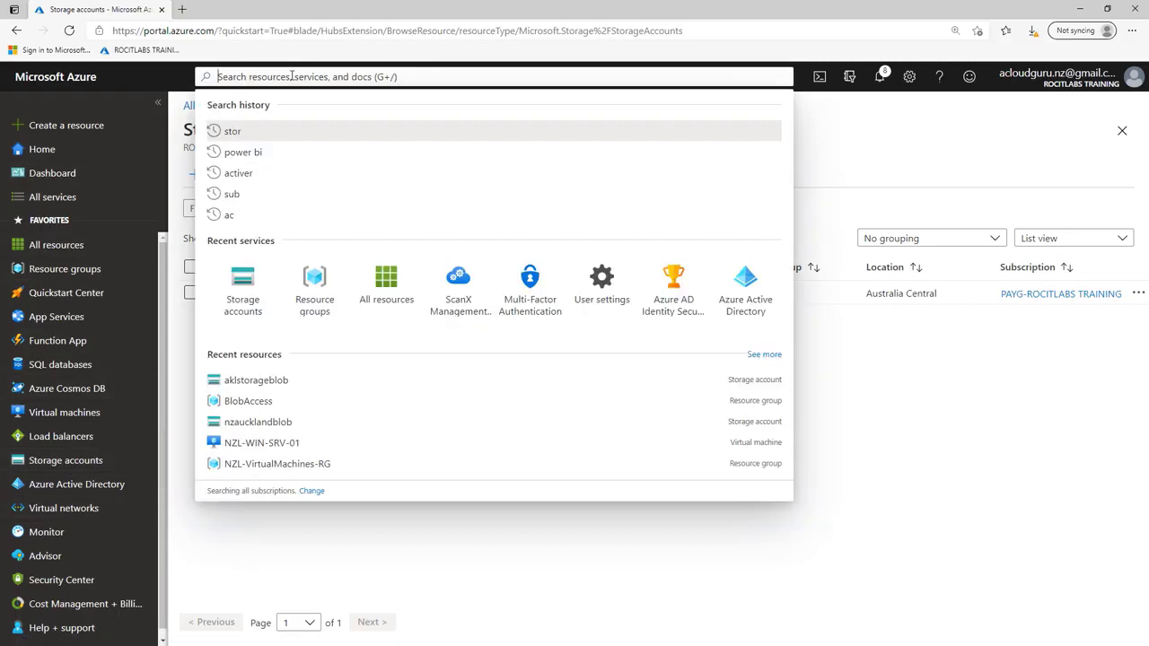
Find the Storage accounts service and start creating a new storage account.
text(stor)
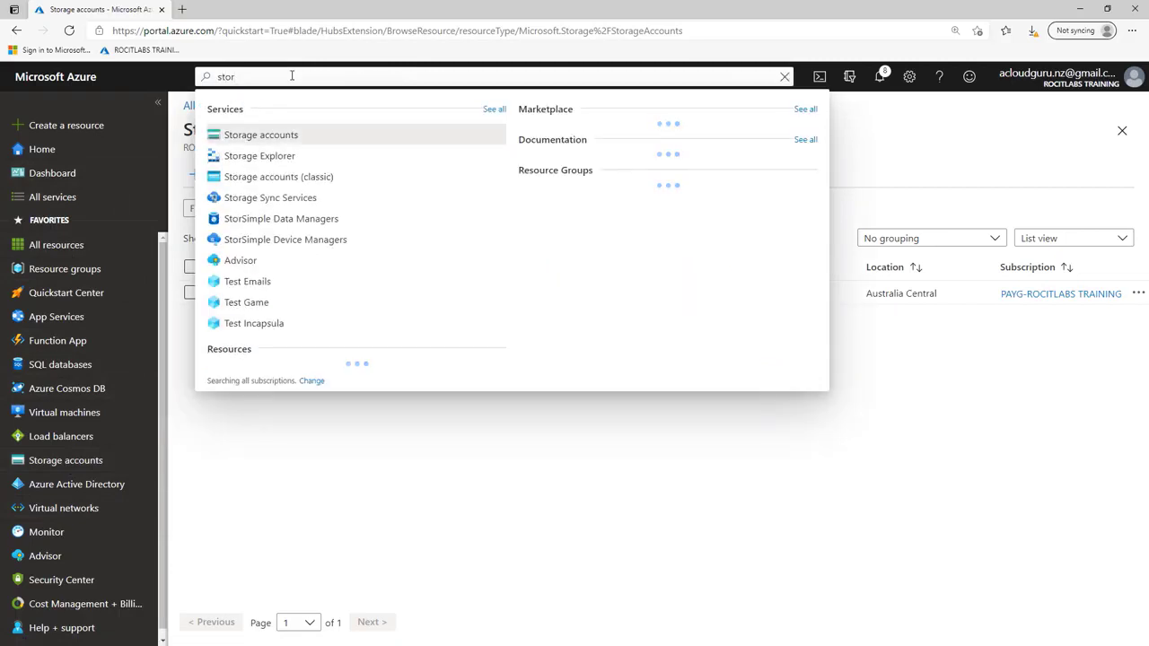
click(276, 142)
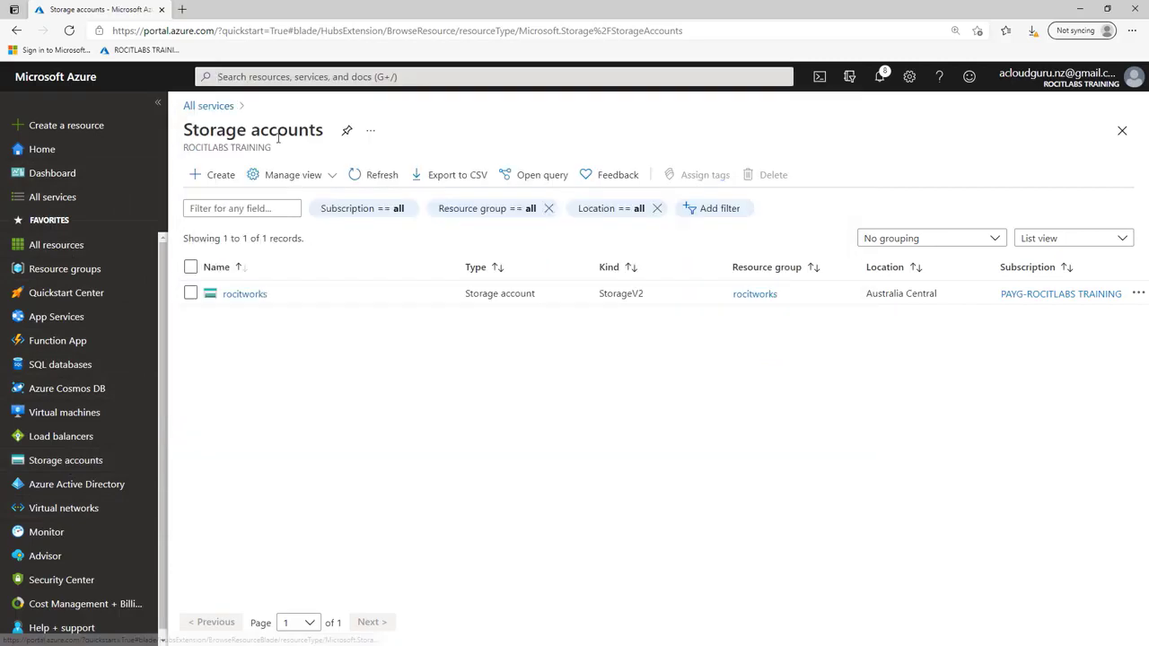
click(211, 176)
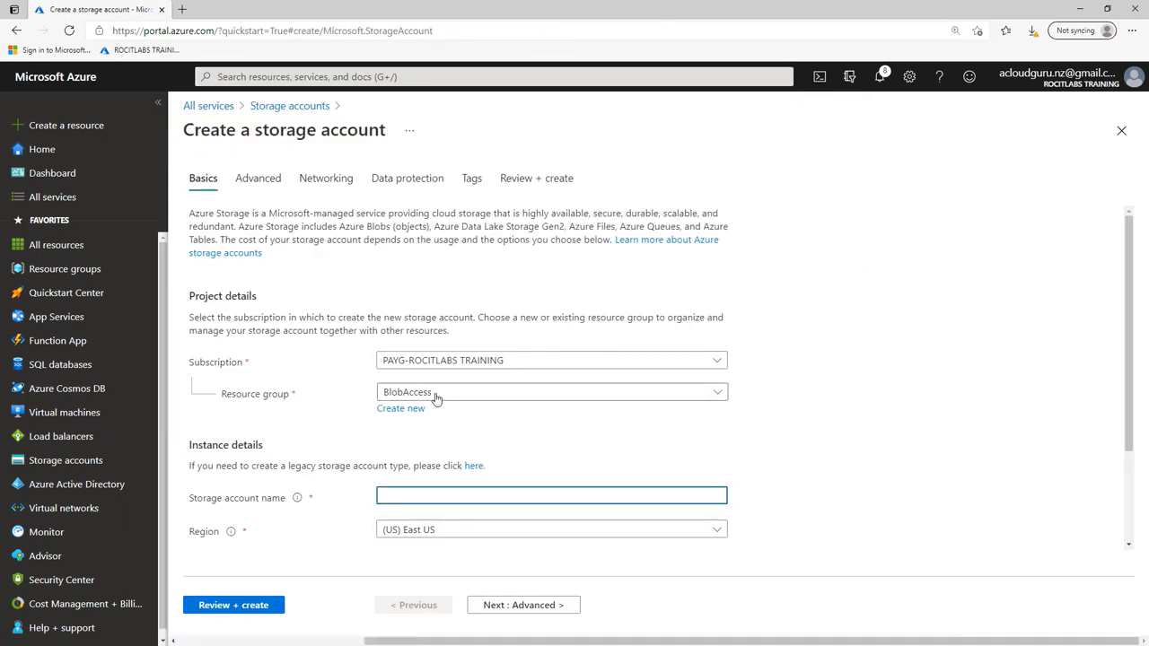
Assign the new storage account to the BlobAccess resource group and name it aucklandblob.
click(436, 395)
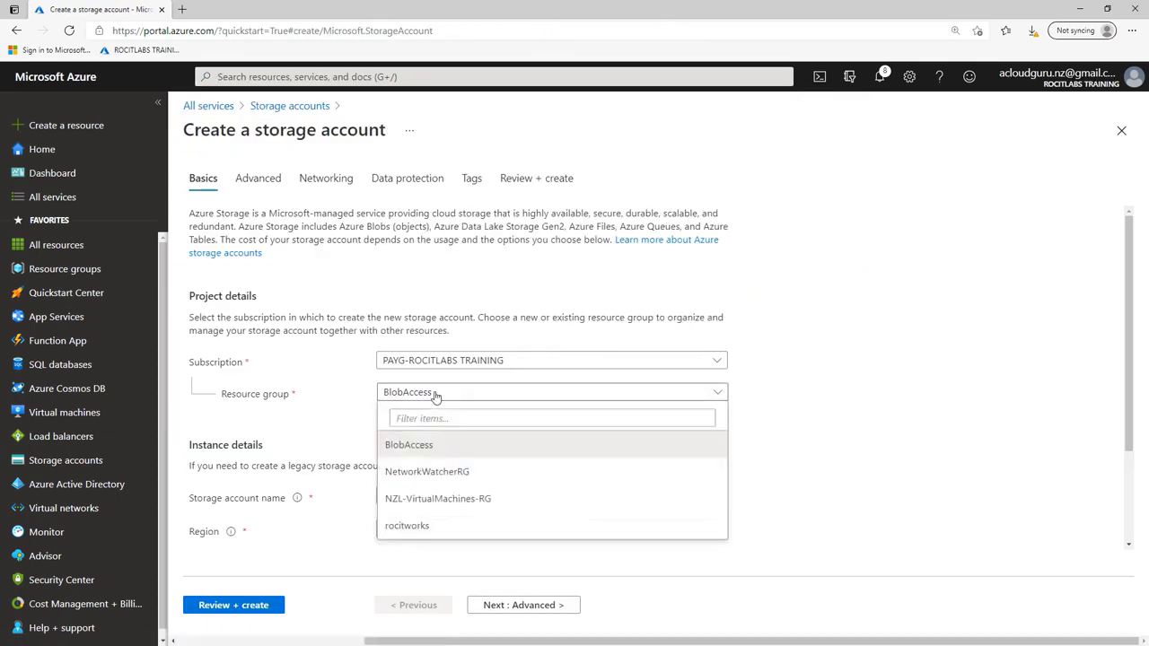
click(434, 454)
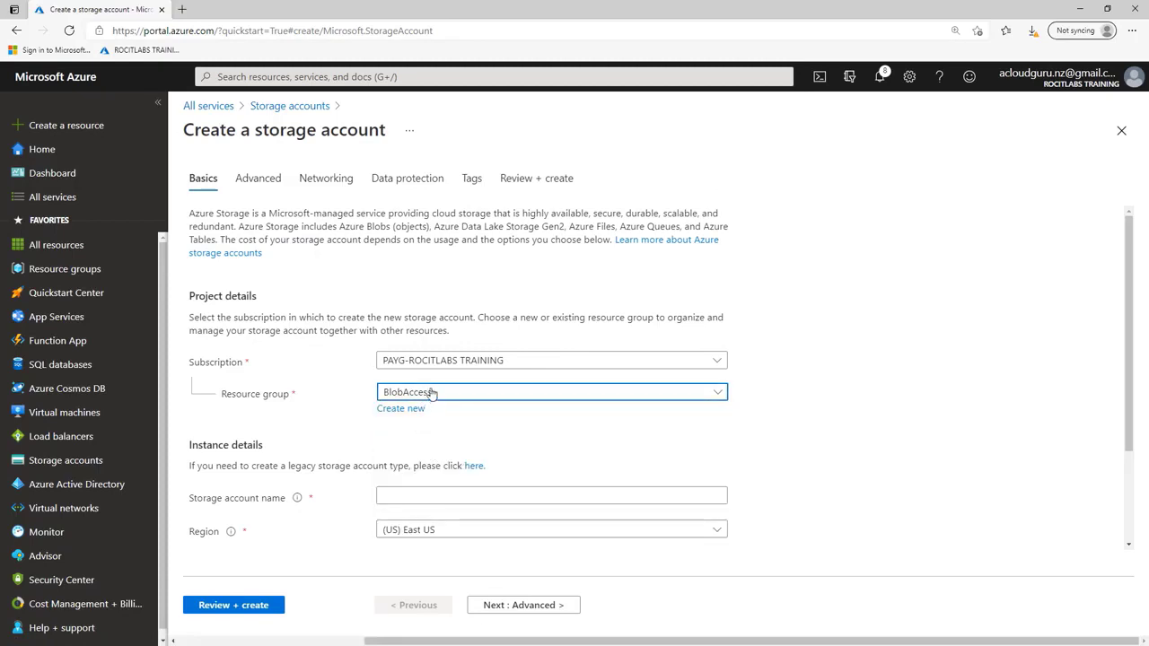
right_click(415, 500)
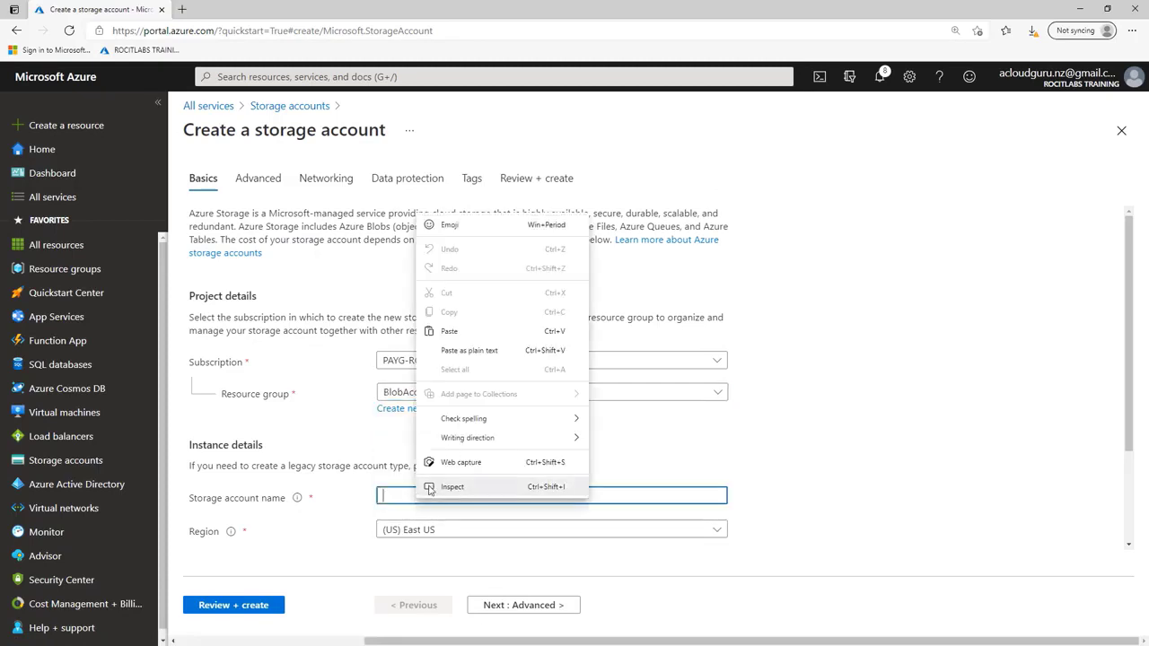
click(471, 332)
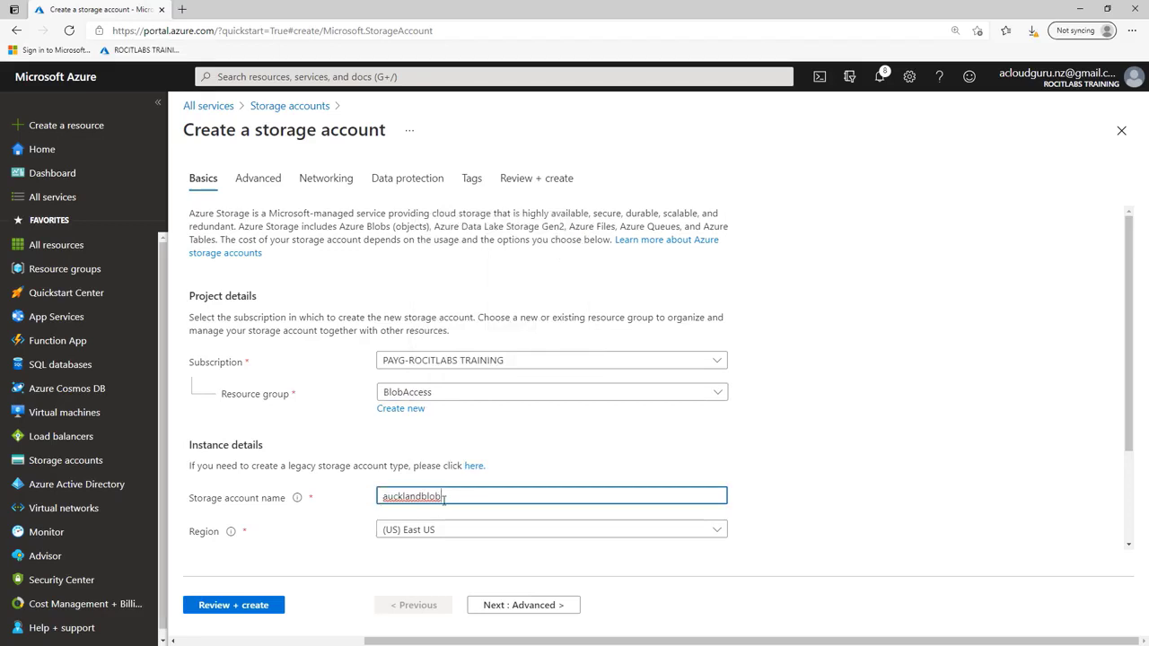
Keep the minimum TLS version at Version 1.2 and accept the default networking settings for the storage account.
click(519, 607)
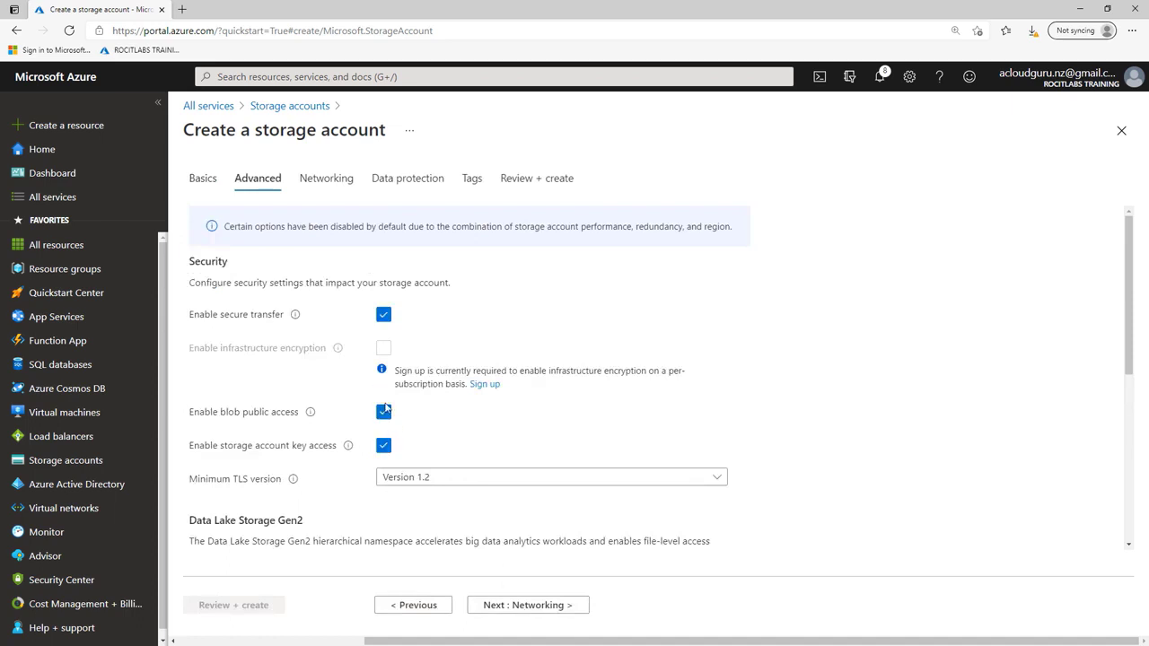
click(421, 478)
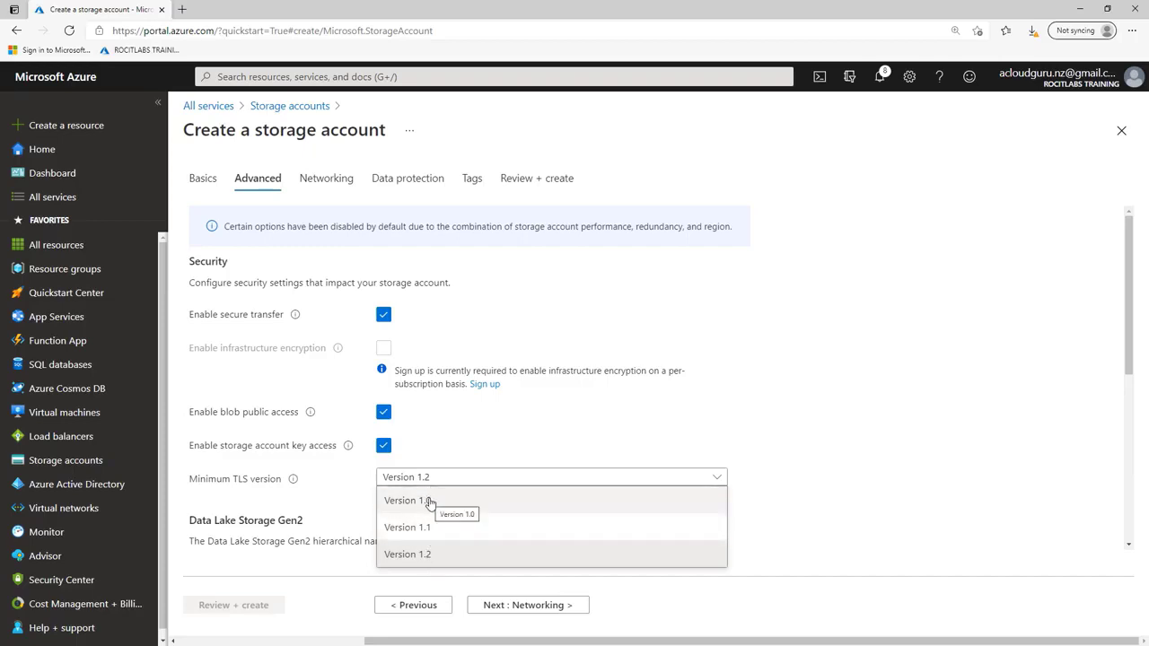
click(428, 560)
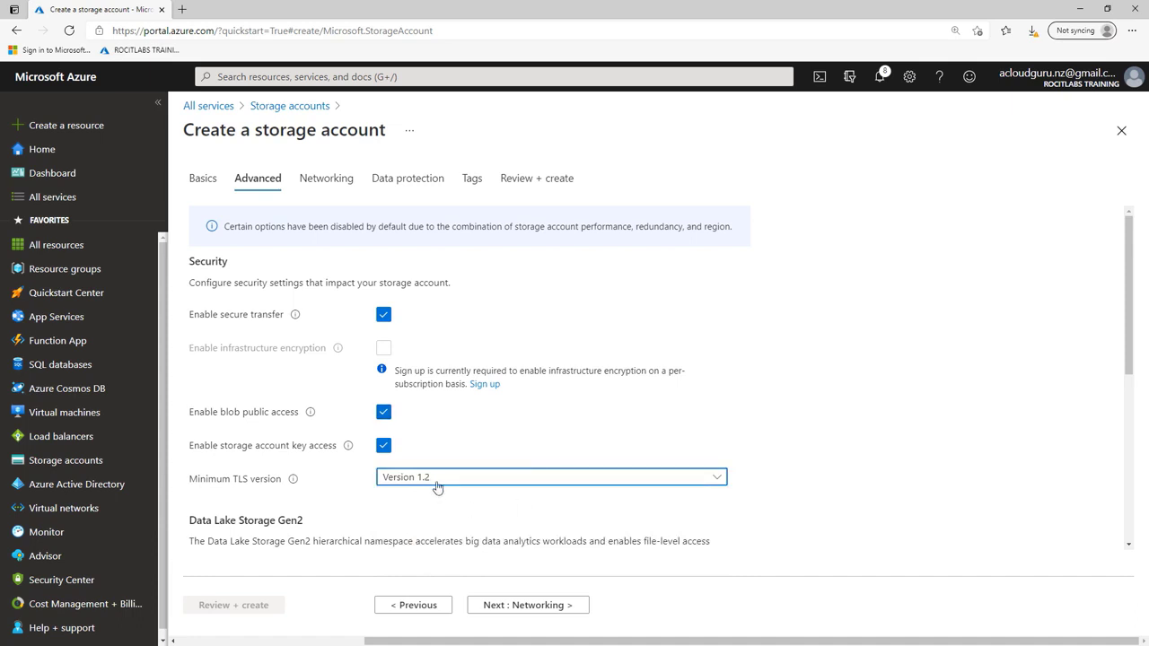
click(551, 607)
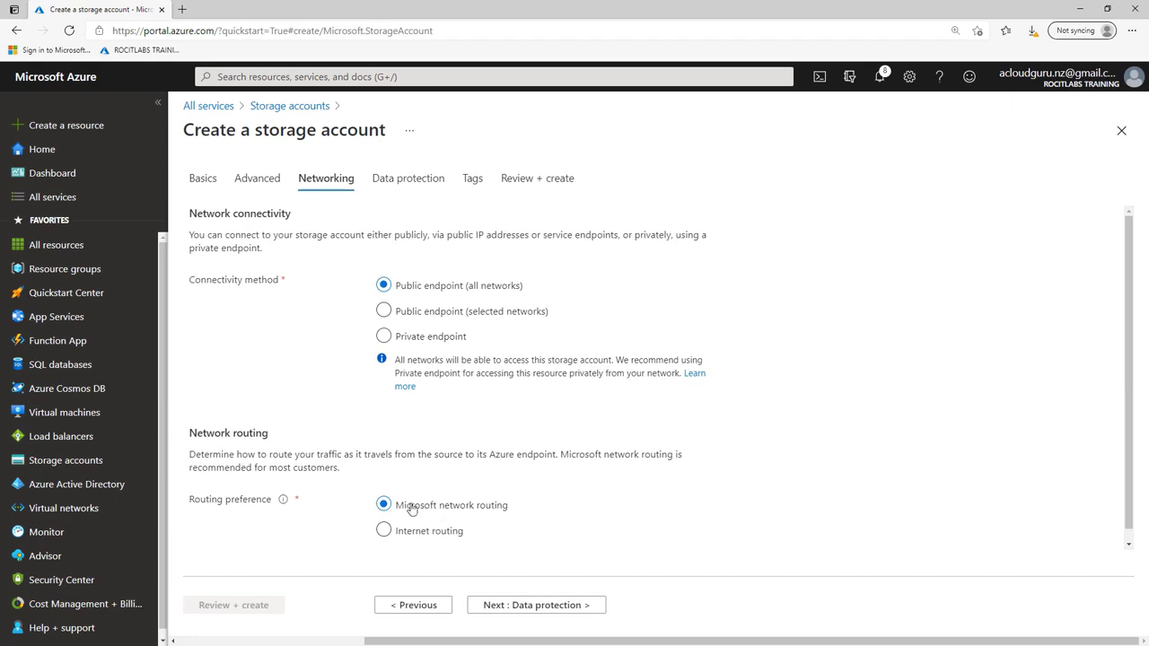
click(563, 607)
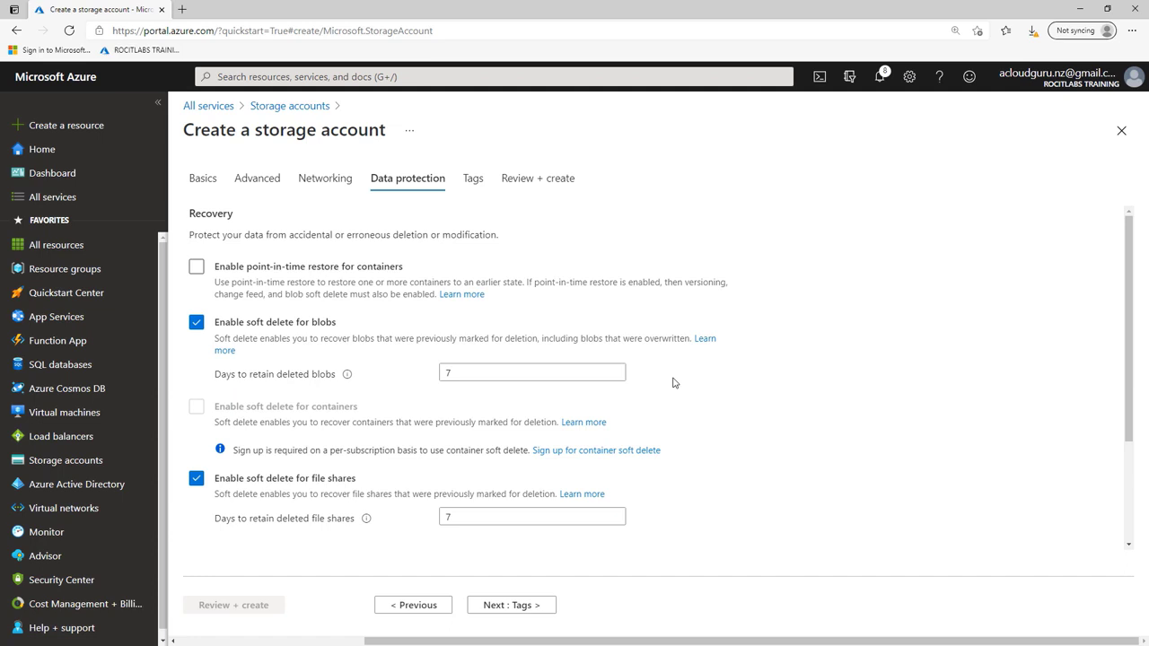
Set the retention of deleted blobs and of deleted file shares to 1 day each.
drag(453, 368, 435, 377)
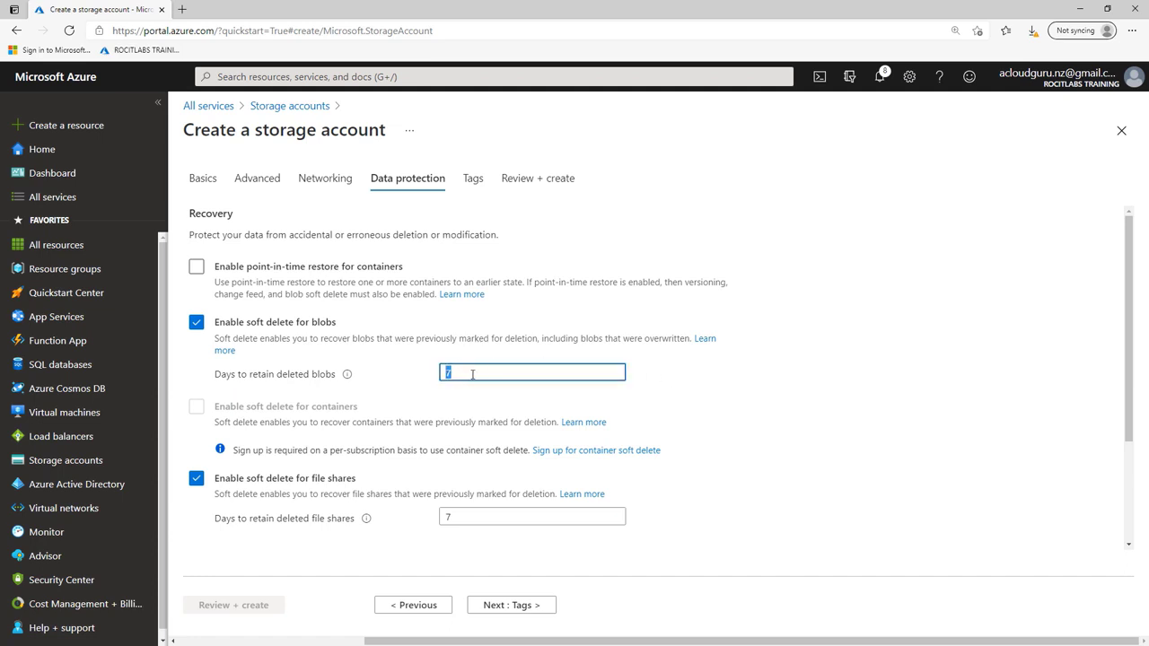
text(1)
double_click(442, 518)
text(1)
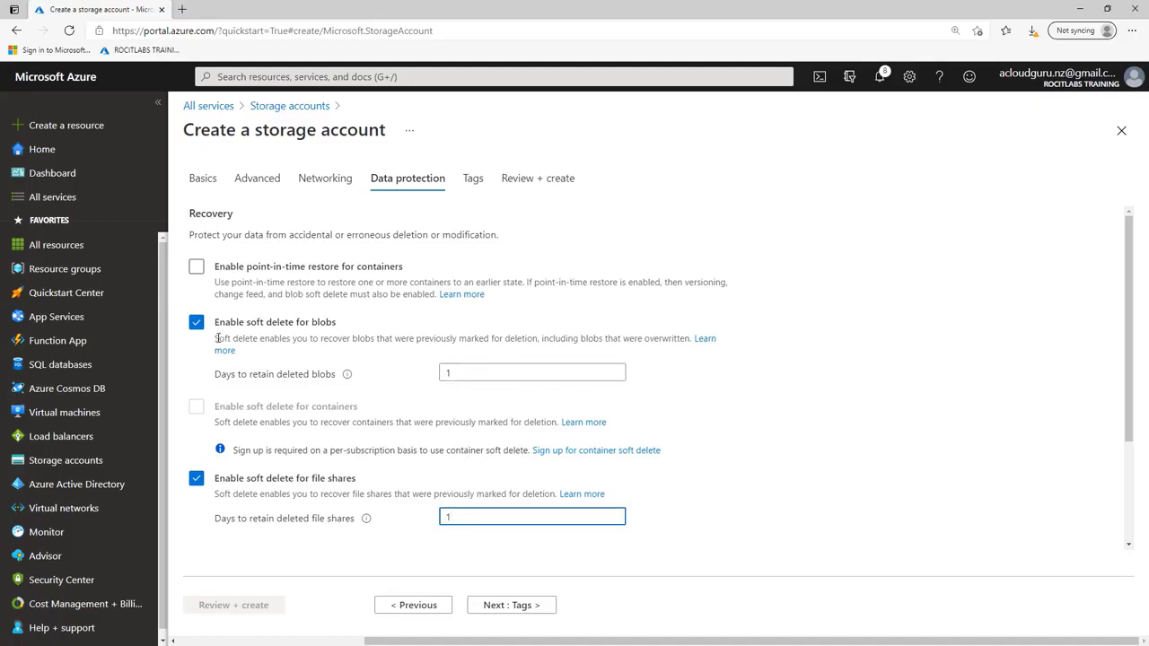
drag(218, 338, 482, 351)
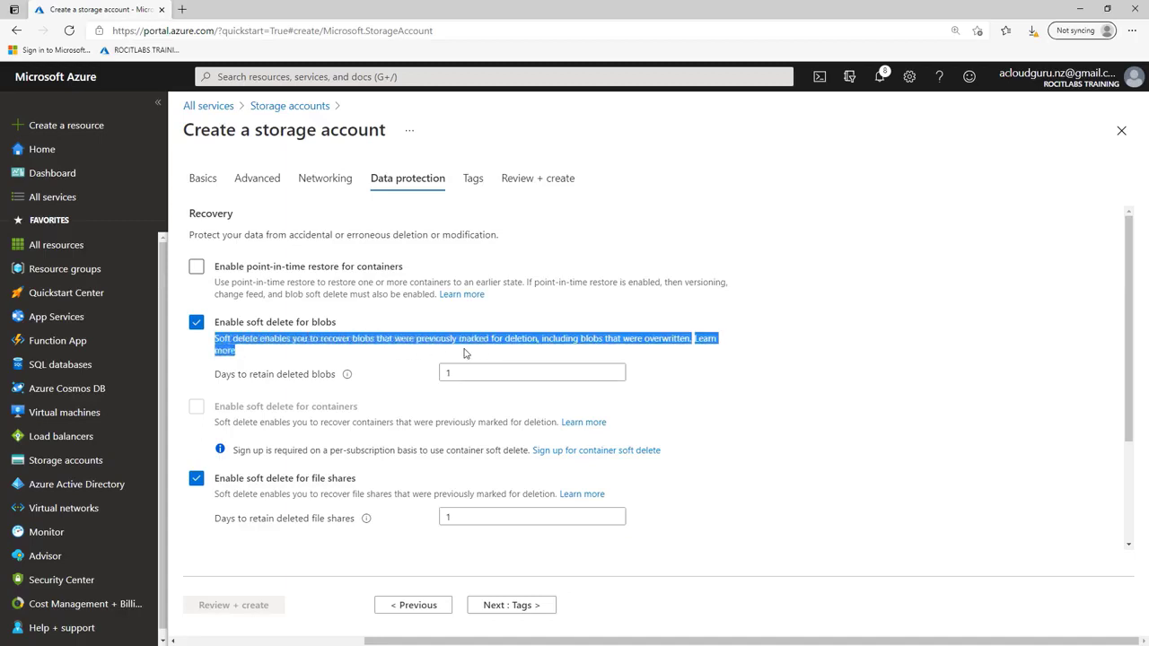
click(591, 312)
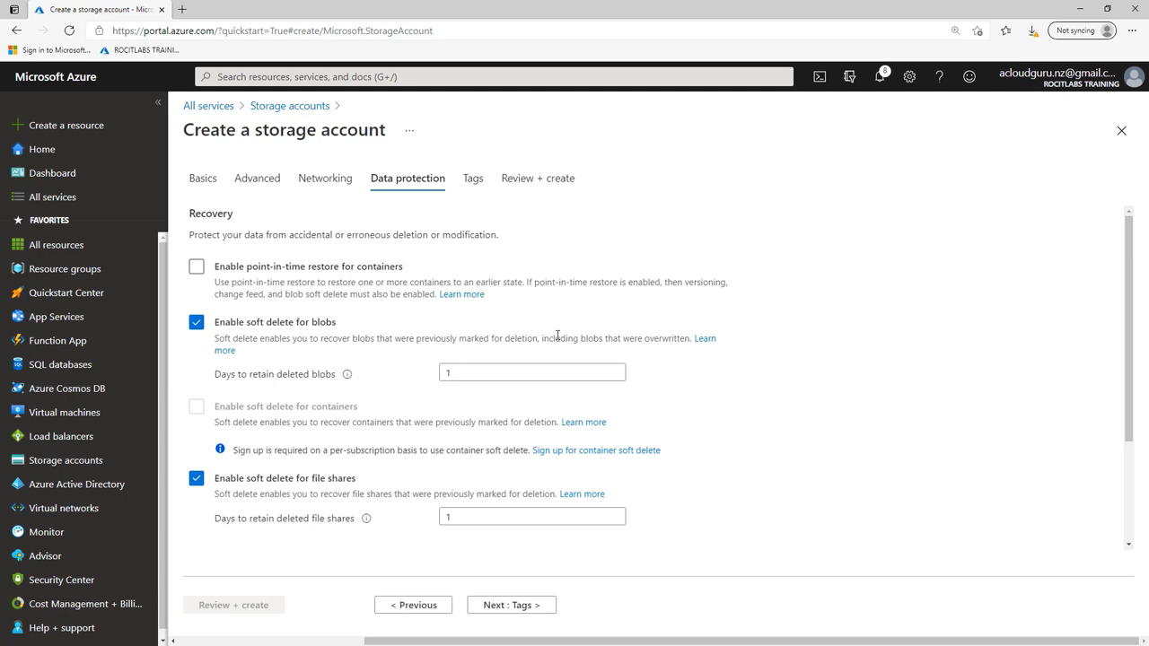
Disable soft delete for both blobs and file shares in the data protection settings.
click(197, 322)
click(197, 451)
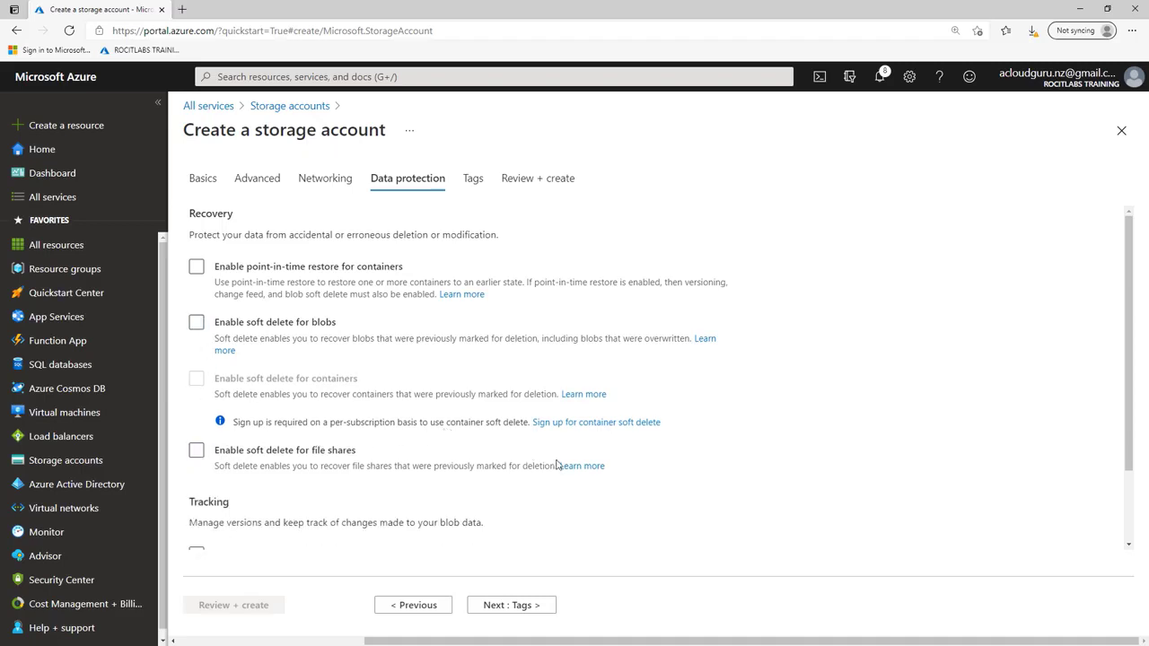
scroll(556, 462, down, 2)
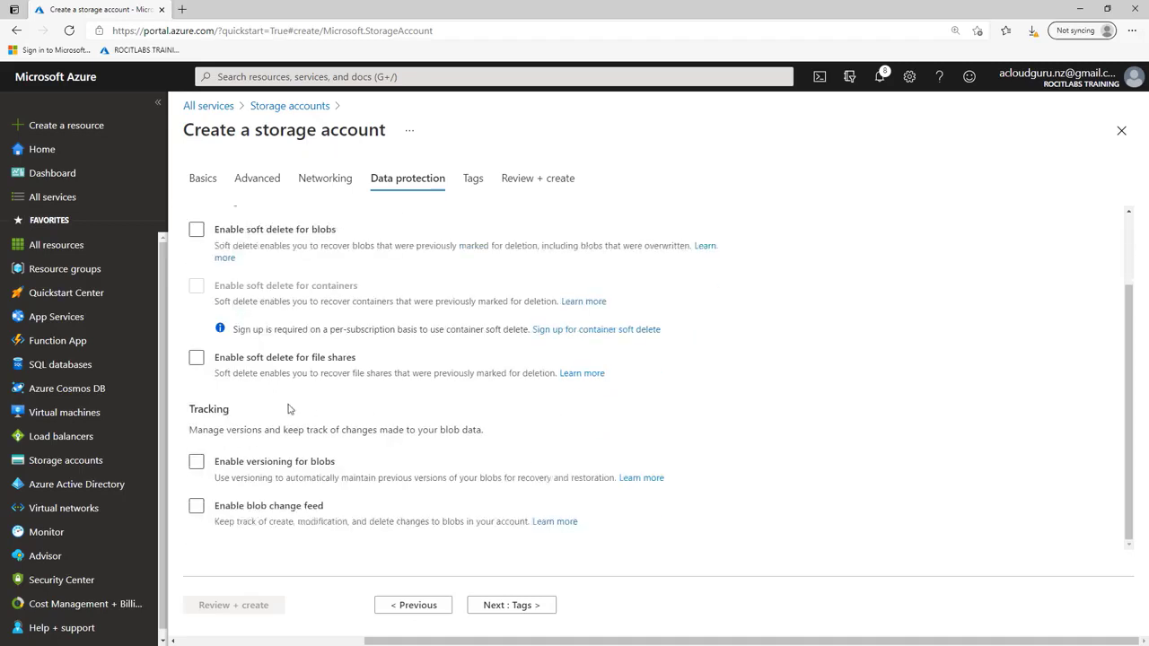
Leave the tags empty, proceed to the review and create the storage account.
click(519, 606)
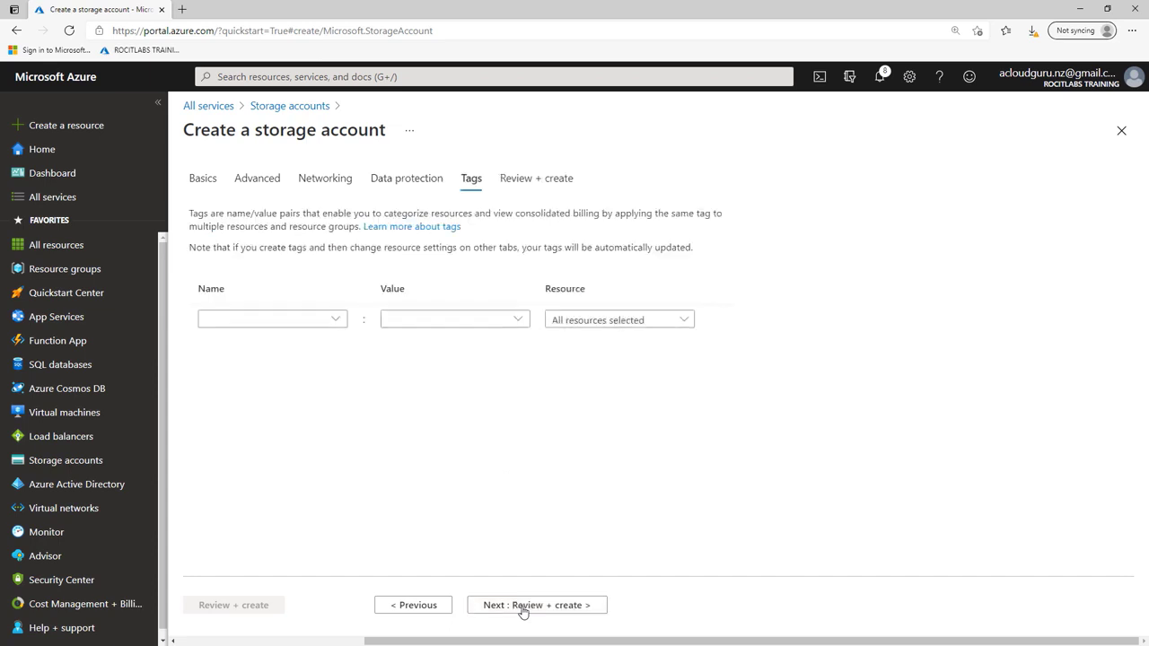
click(523, 605)
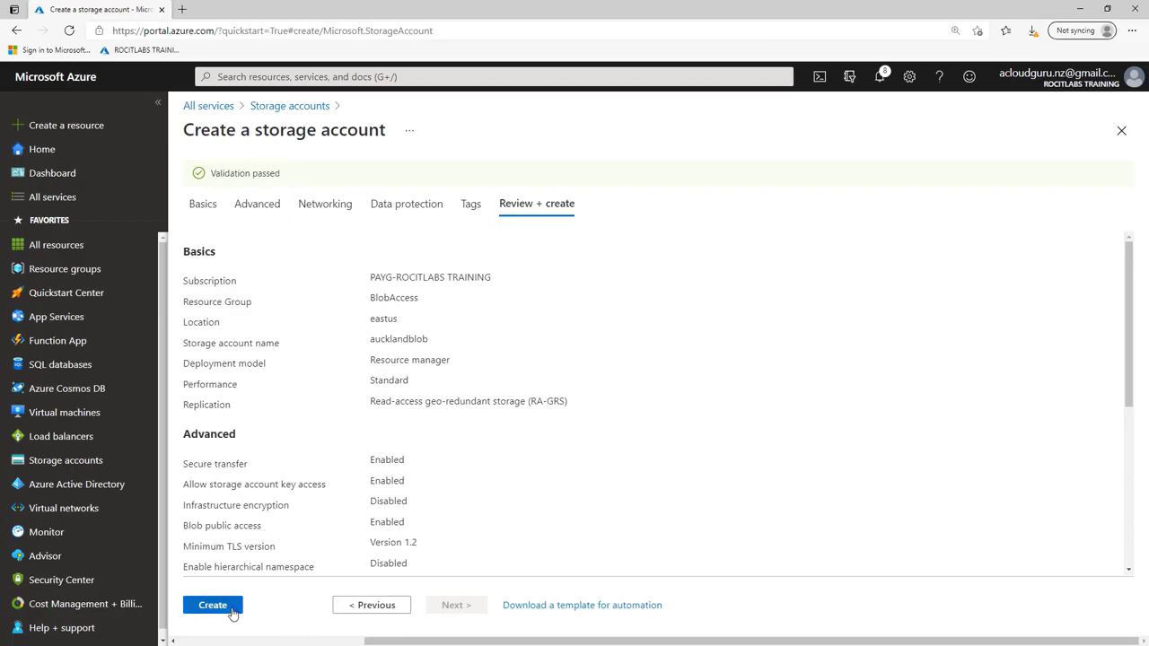
click(212, 605)
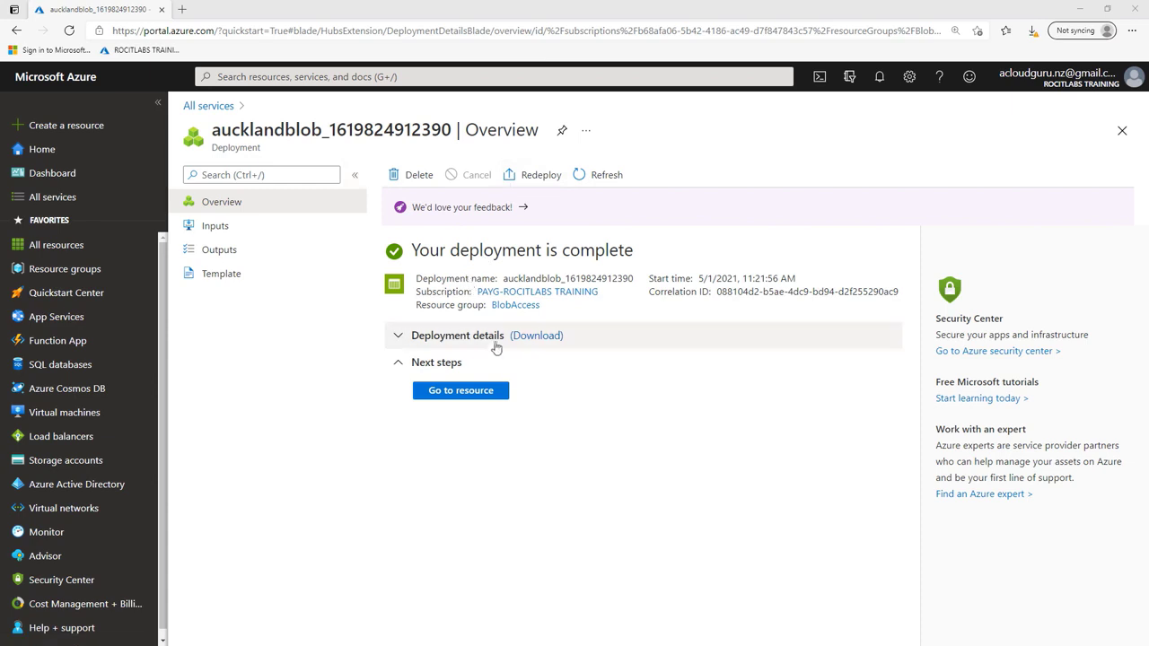
Create a file share named nzlfileshare01 in the deployed storage account, with a quota of 1 GiB and the Hot tier.
click(480, 393)
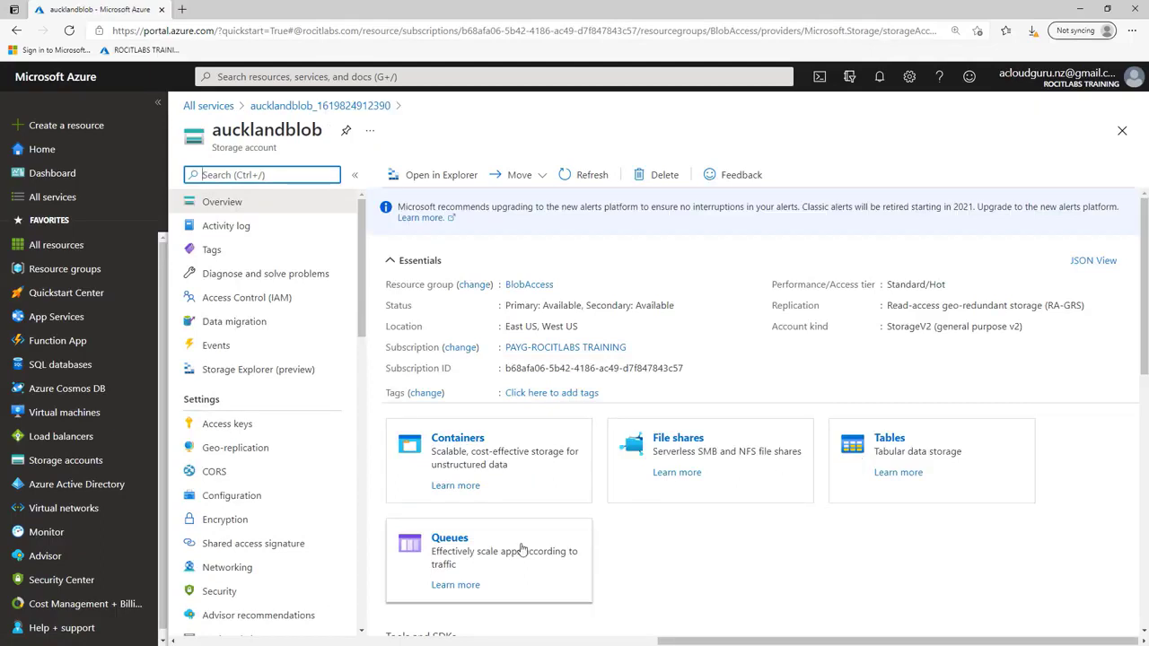
click(673, 448)
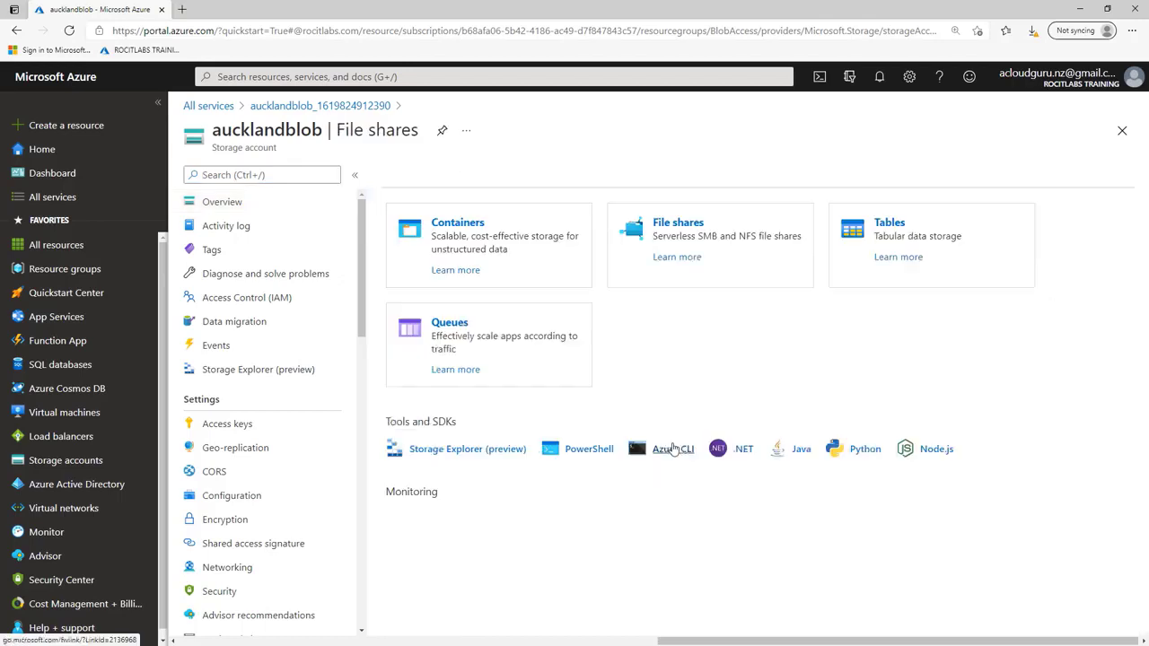
click(418, 176)
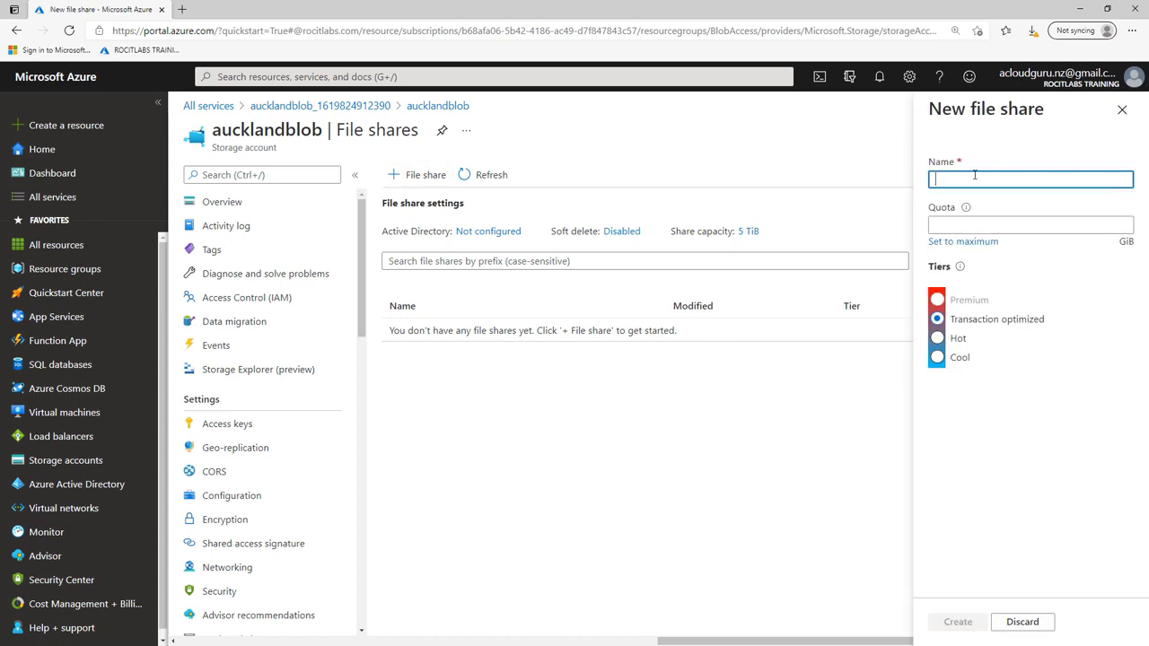
text(nzlfileshare01)
click(966, 226)
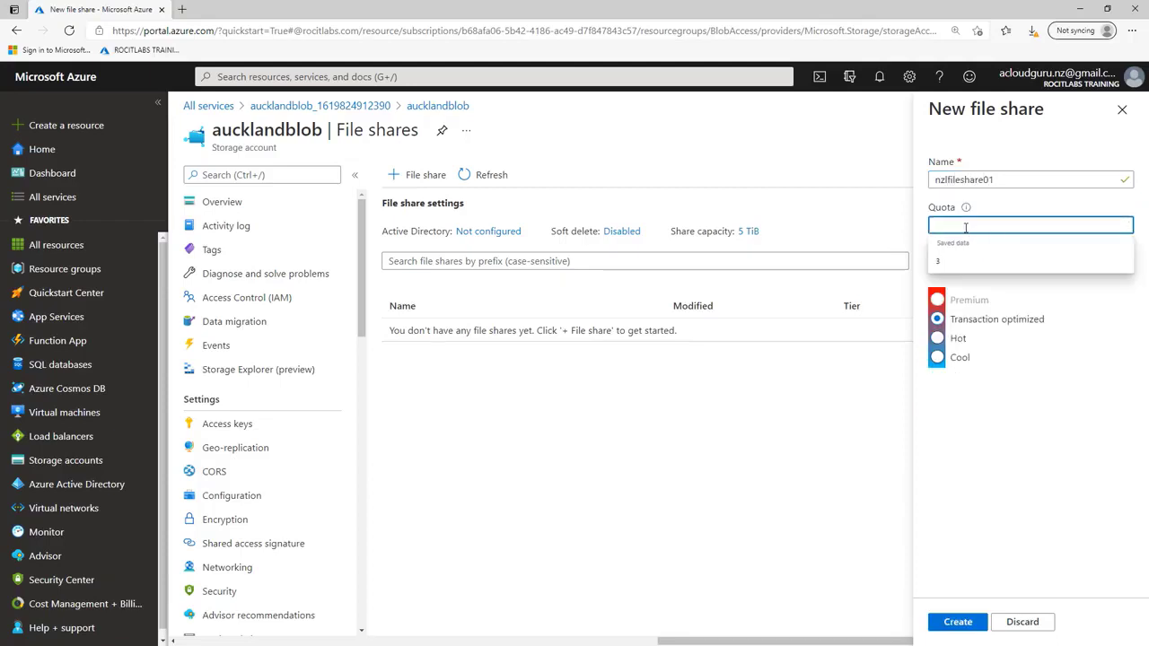
text(1)
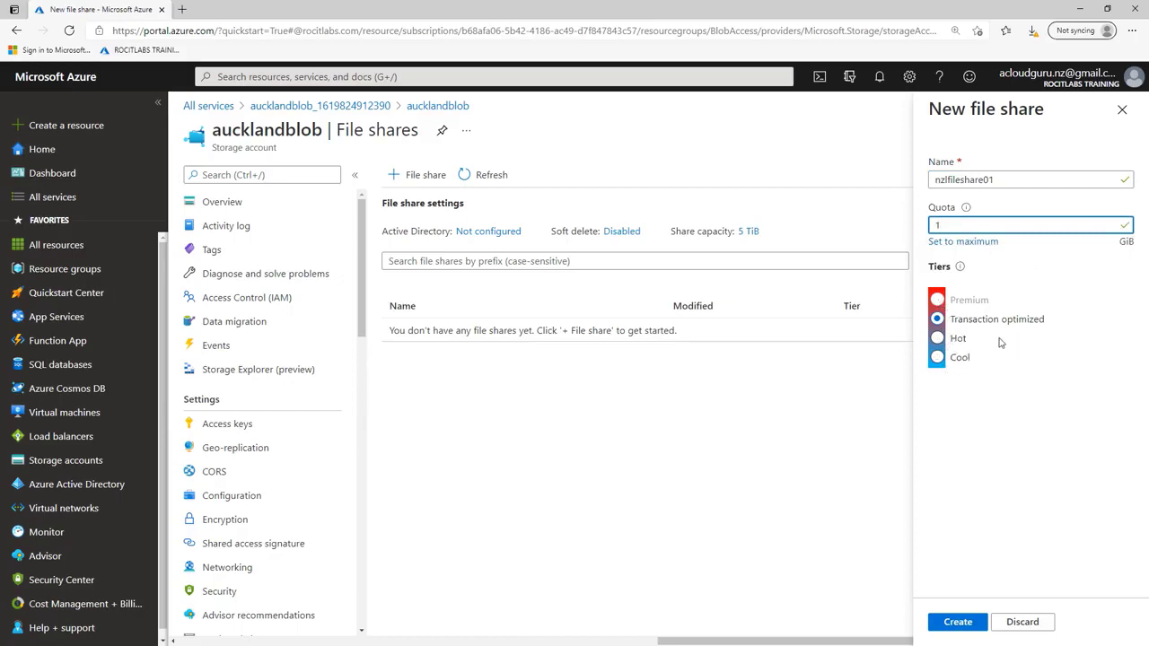
click(938, 339)
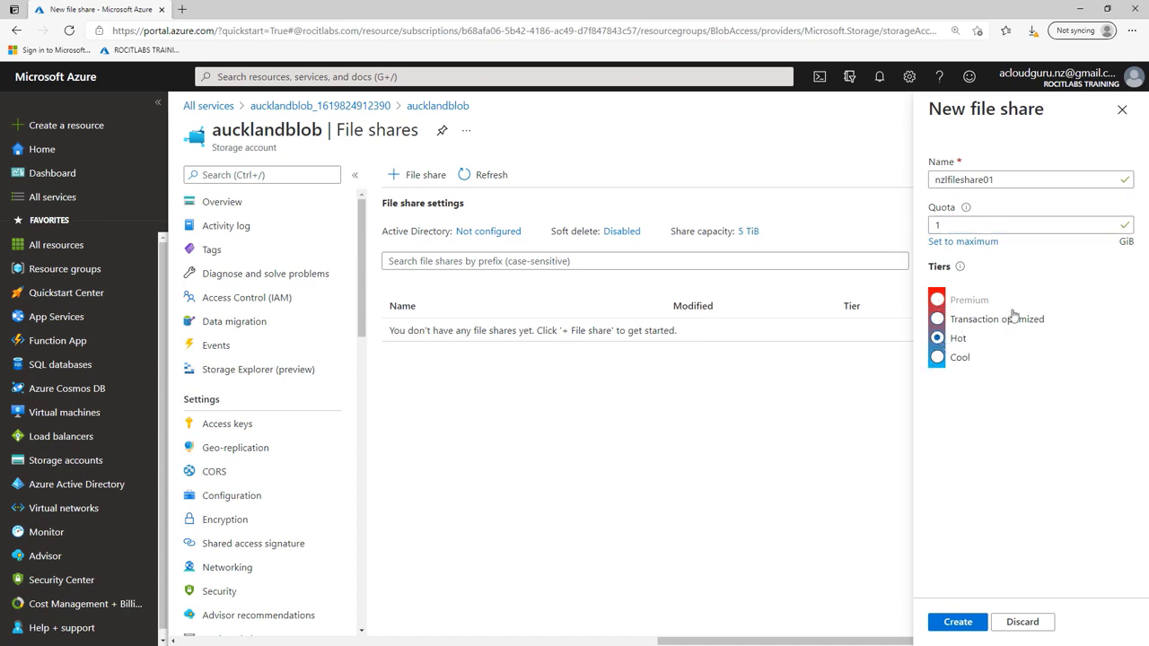
click(968, 624)
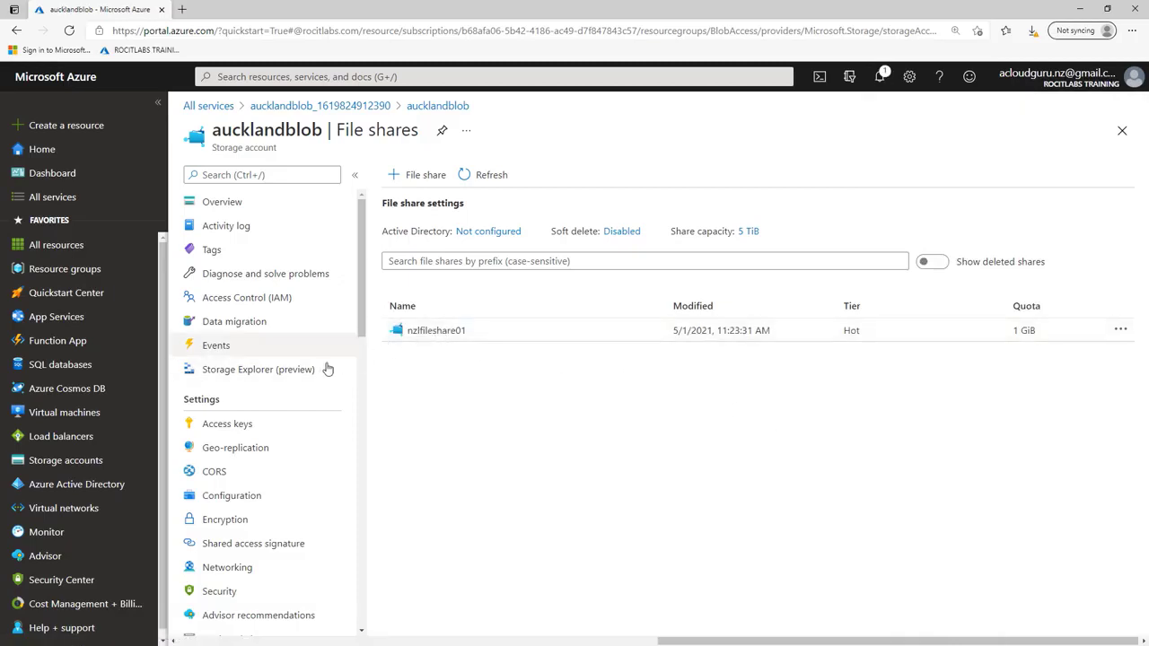
Add a directory named Docs to the nzlfileshare01 file share.
click(422, 332)
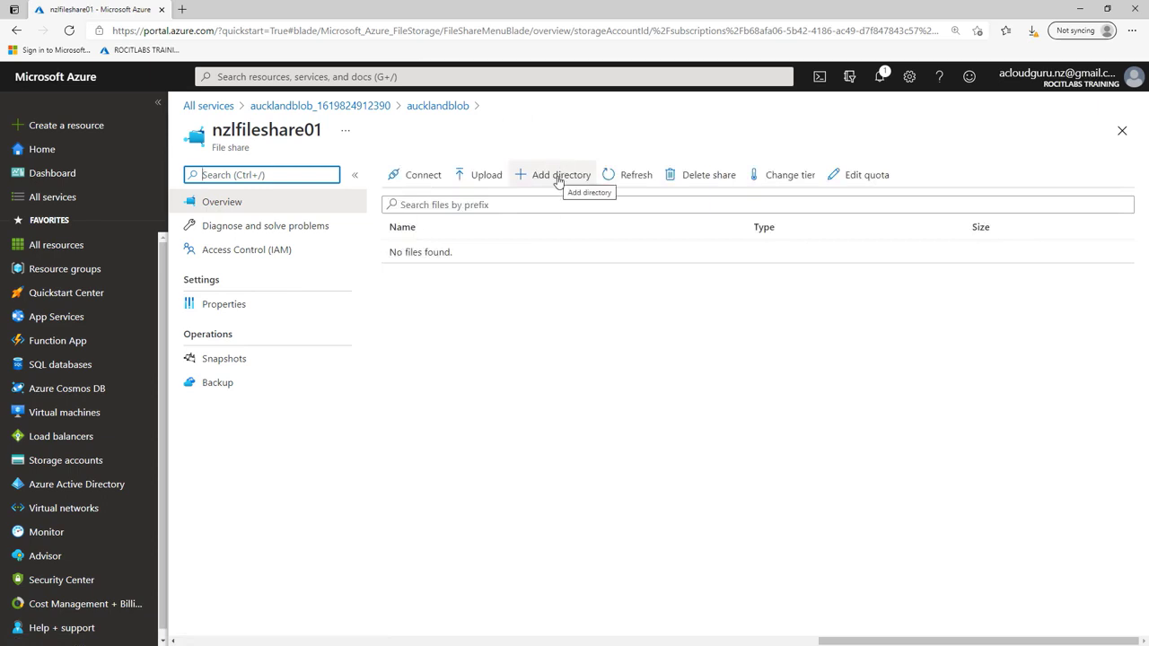
click(558, 179)
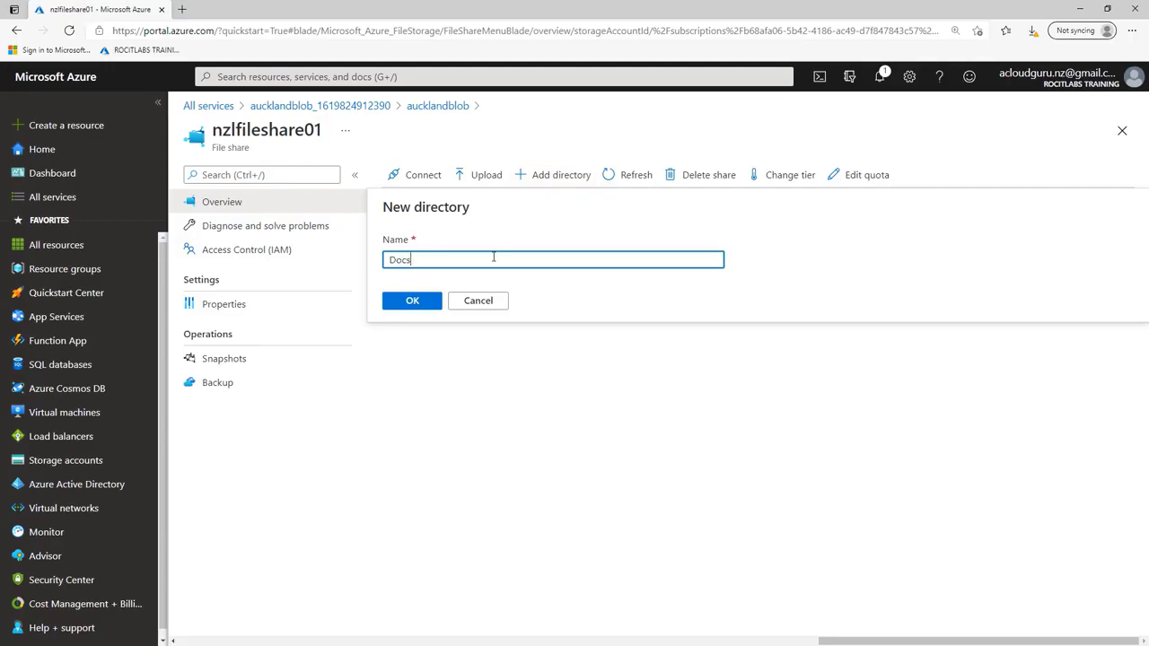
click(417, 300)
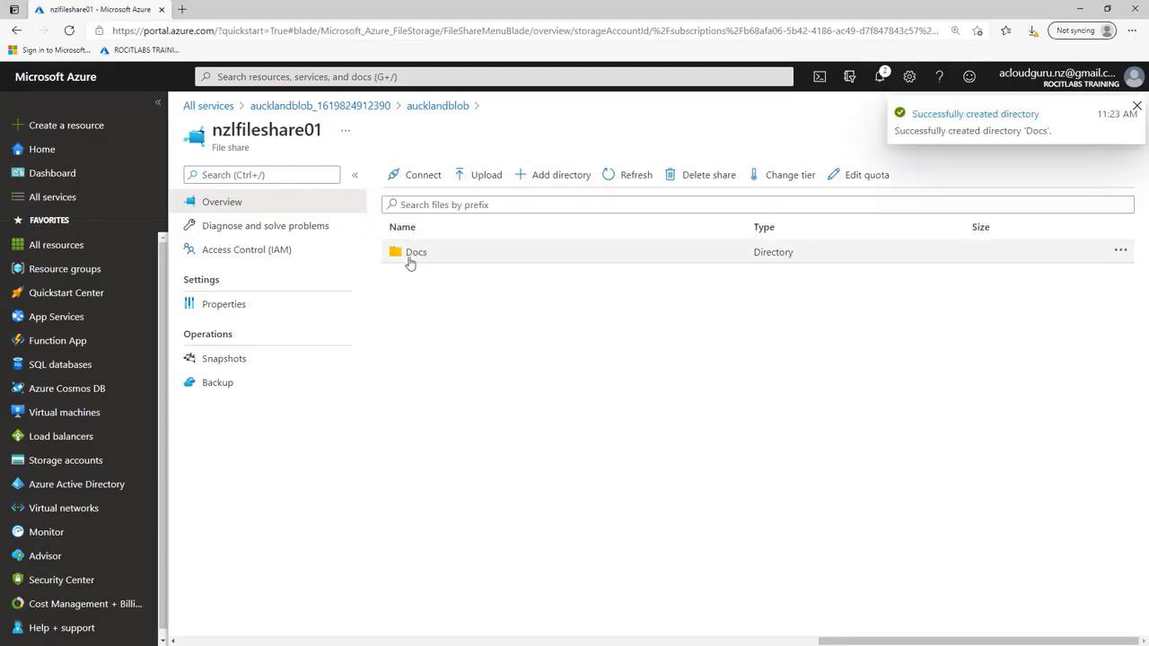
Upload Azure Create Blob Storage.pdf from Local Disk (C:) into the Docs directory, with overwriting of existing files enabled.
click(413, 254)
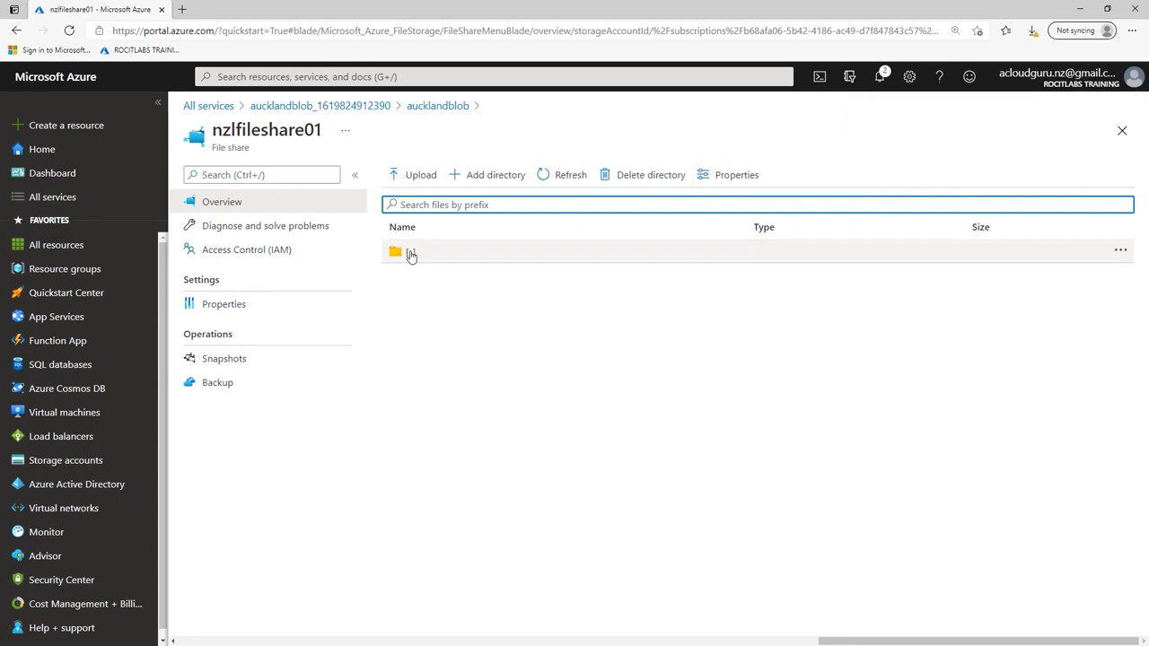
click(419, 175)
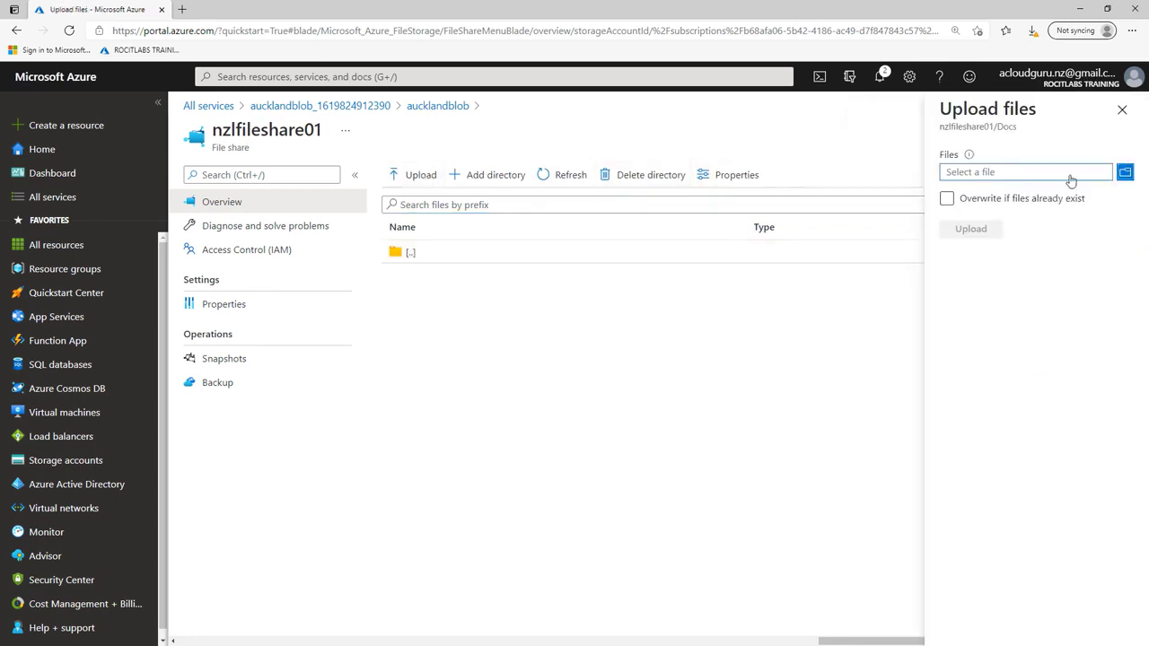
click(1125, 172)
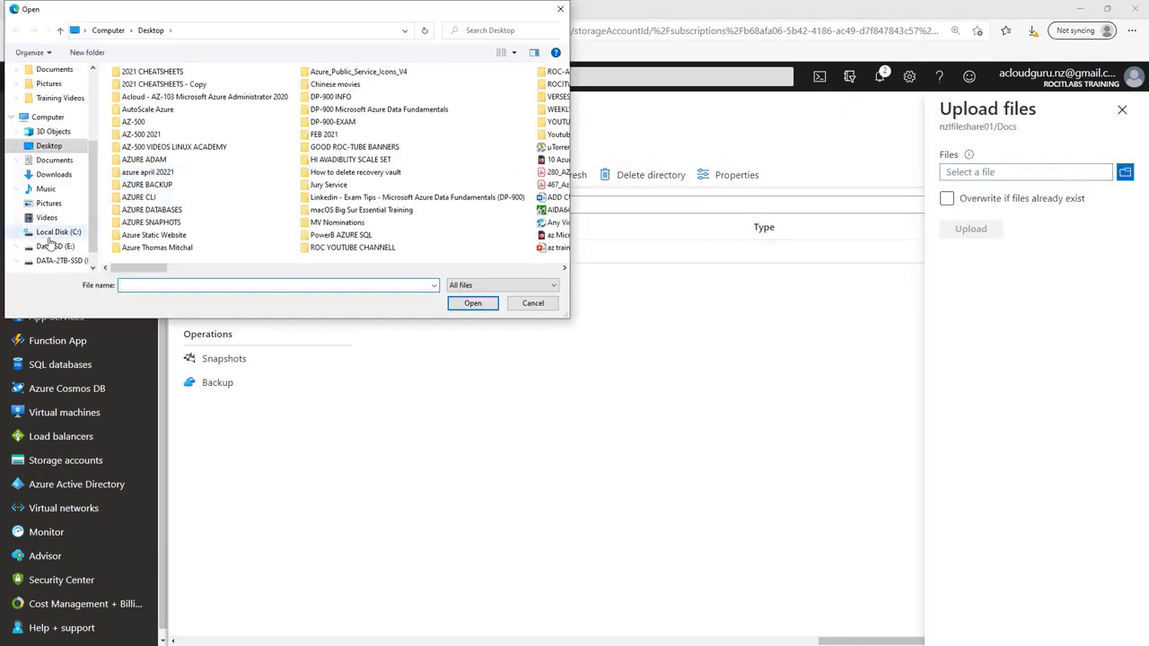
click(56, 233)
click(164, 200)
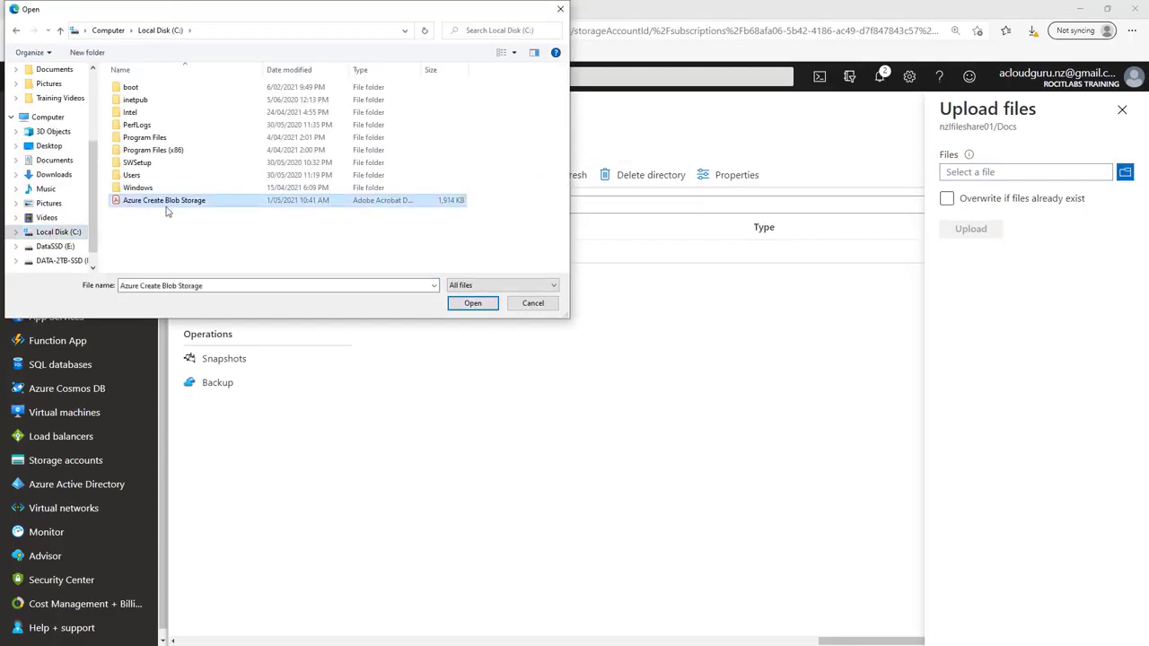
click(483, 308)
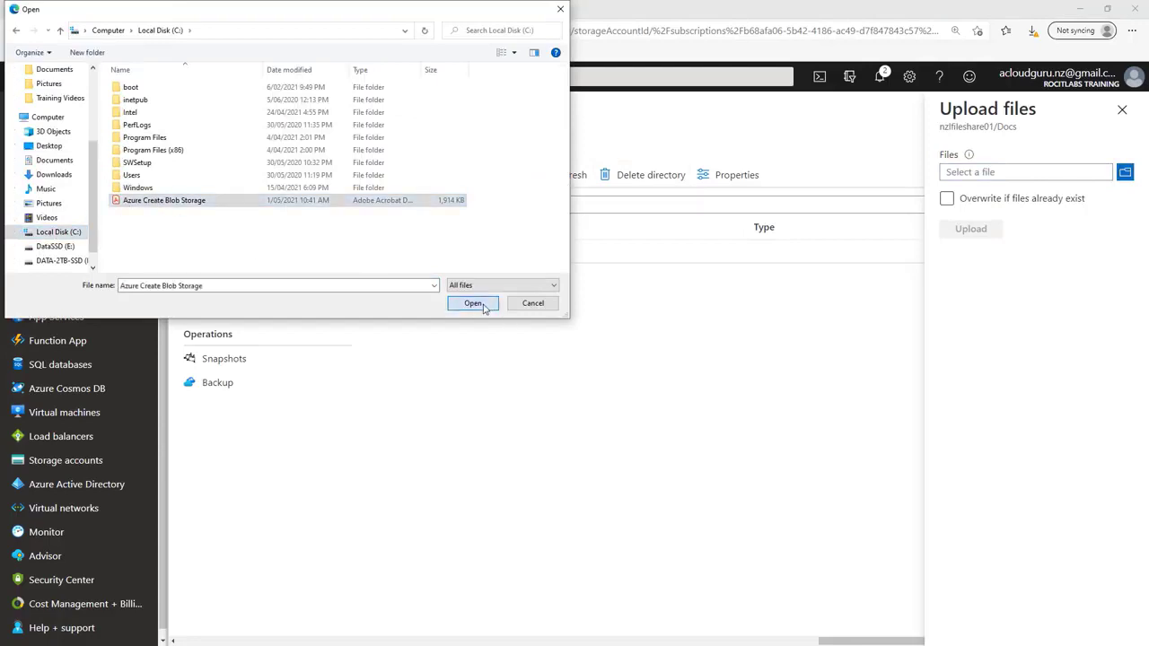
click(948, 199)
click(971, 230)
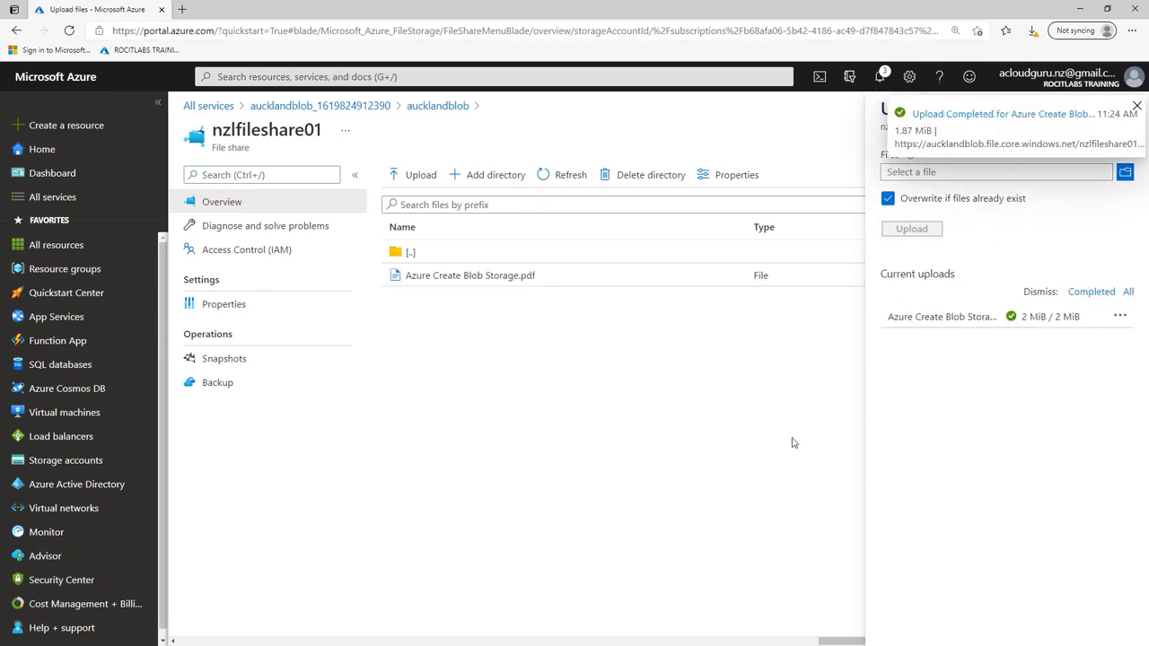
click(1137, 107)
click(1122, 109)
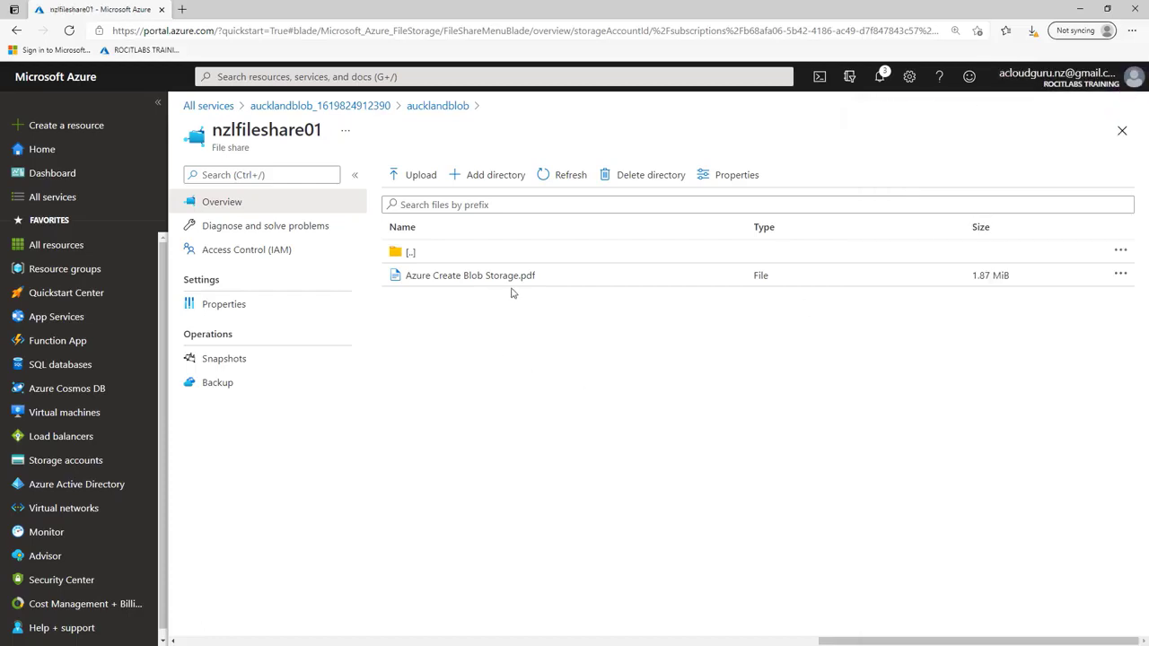
View the contents of the Docs directory in nzlfileshare01 through the aucklandblob storage account's Storage Explorer (preview).
click(345, 106)
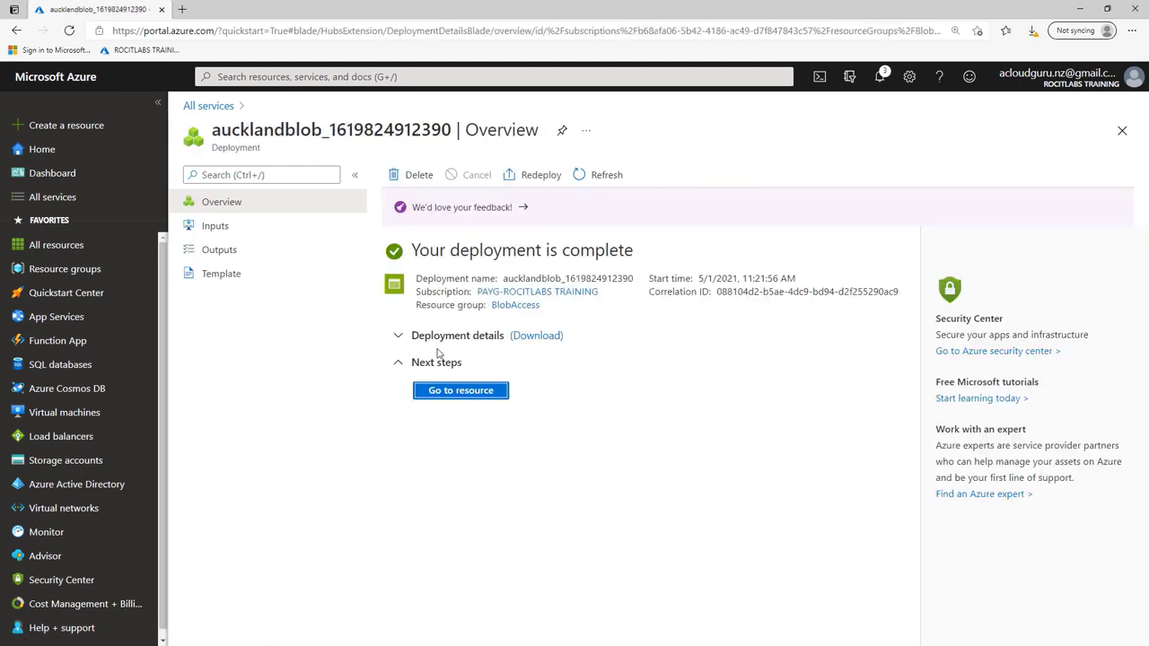
click(463, 391)
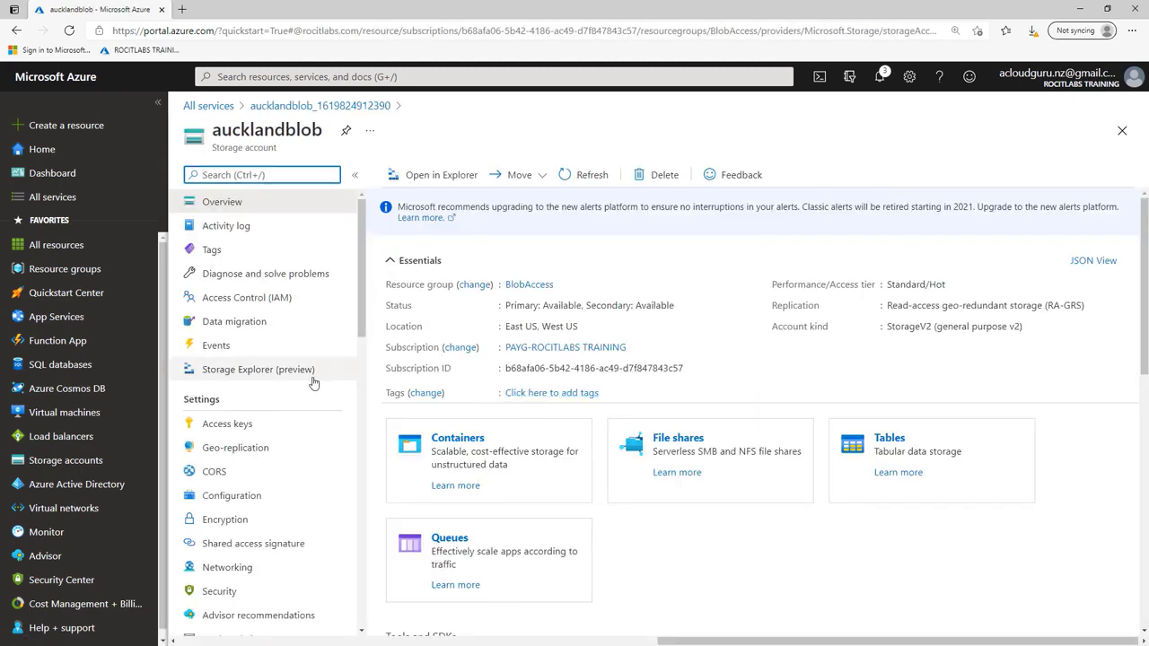
click(269, 379)
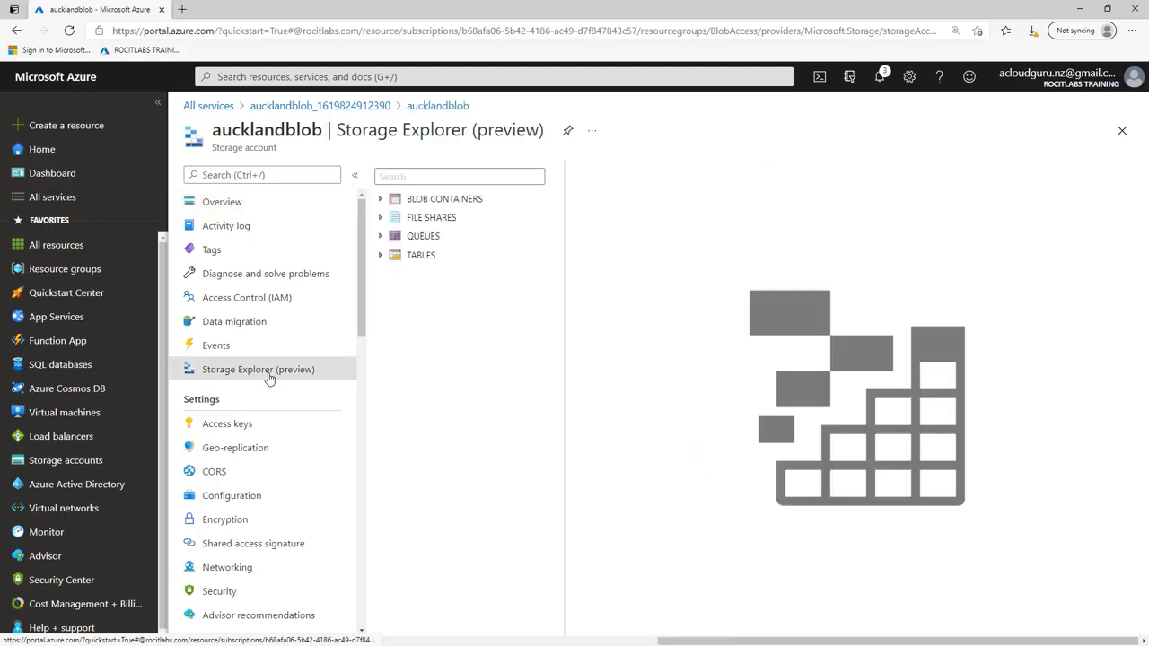
click(381, 221)
click(453, 237)
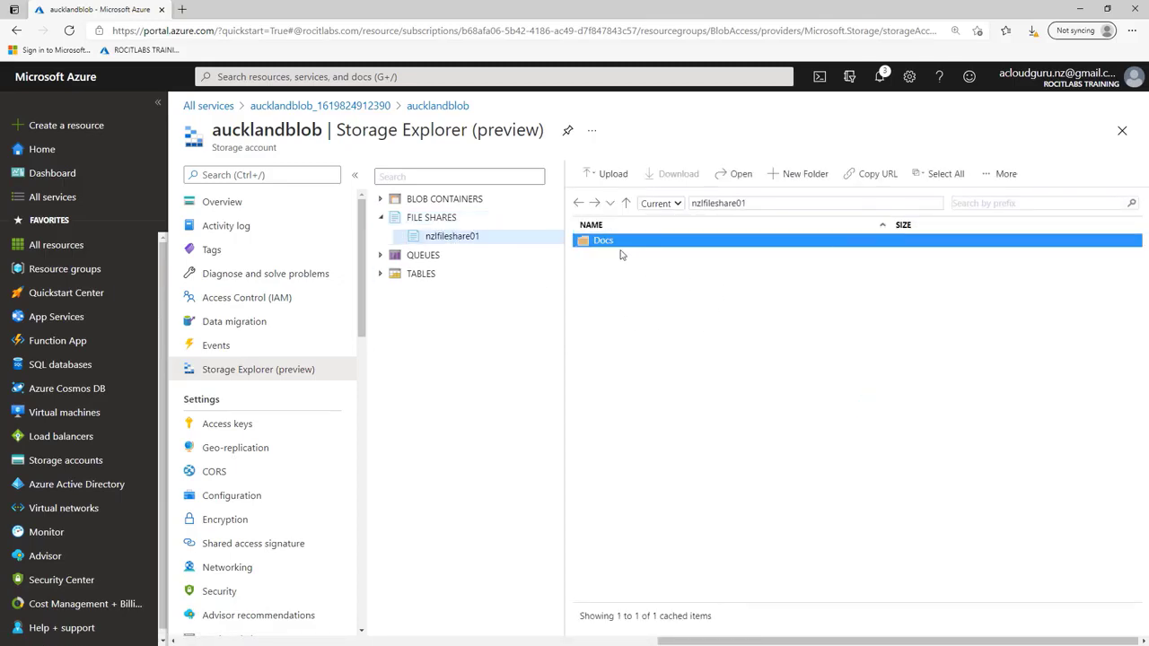
double_click(608, 246)
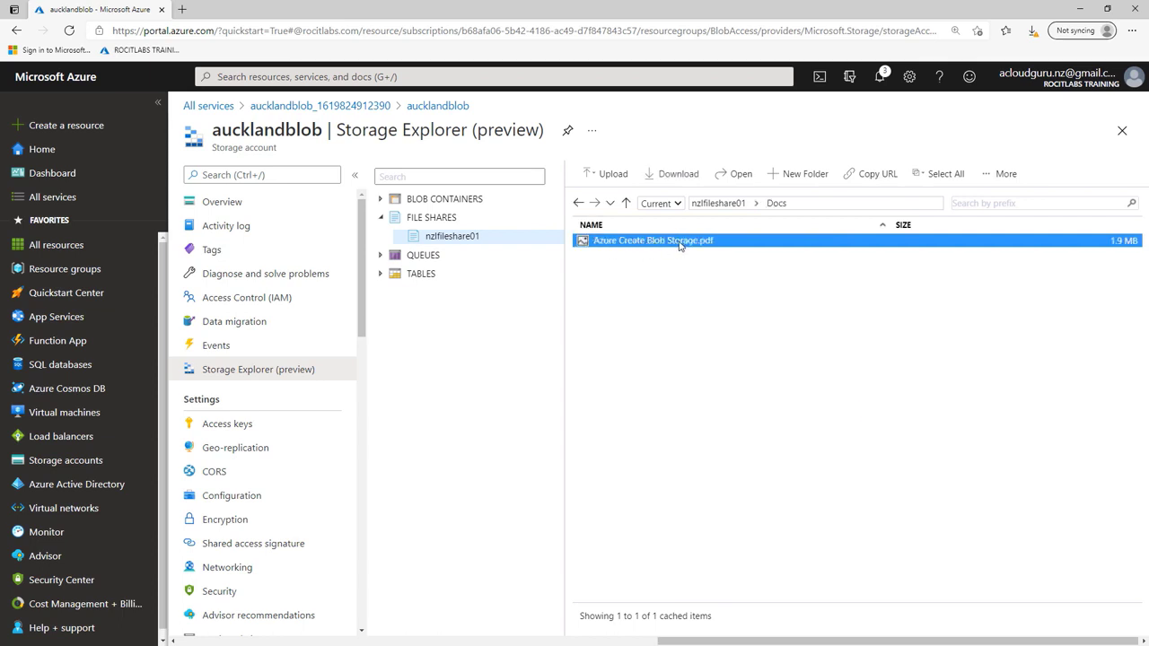
Create a blob container named blob1 in Storage Explorer with the Private (no anonymous access) level.
right_click(442, 223)
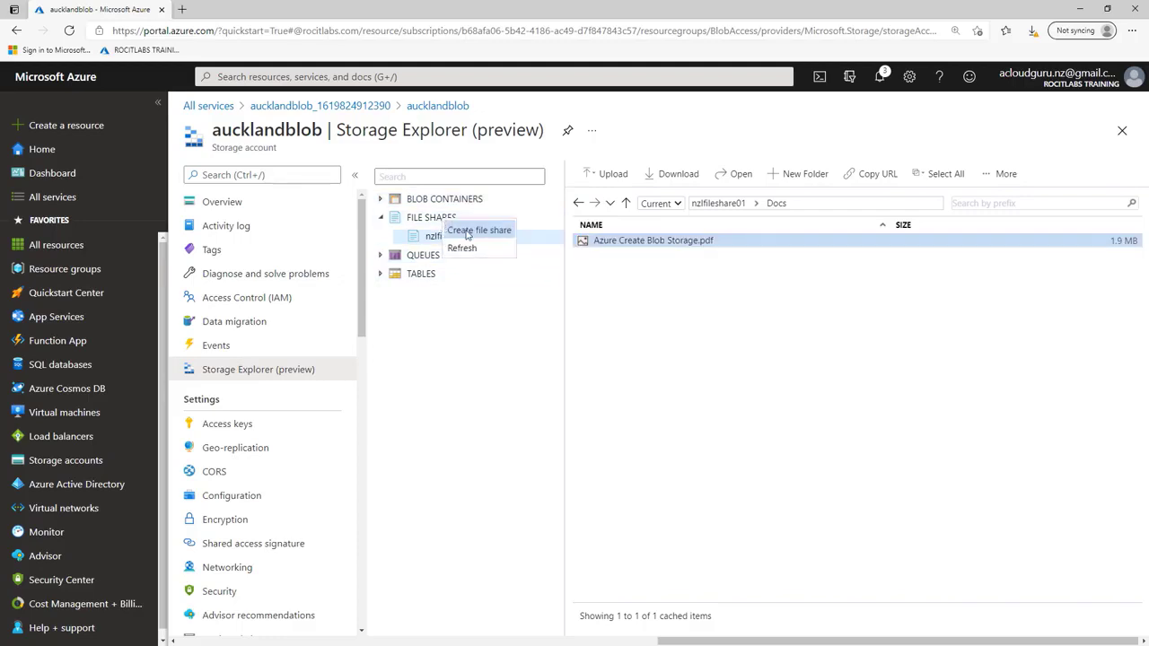
right_click(457, 201)
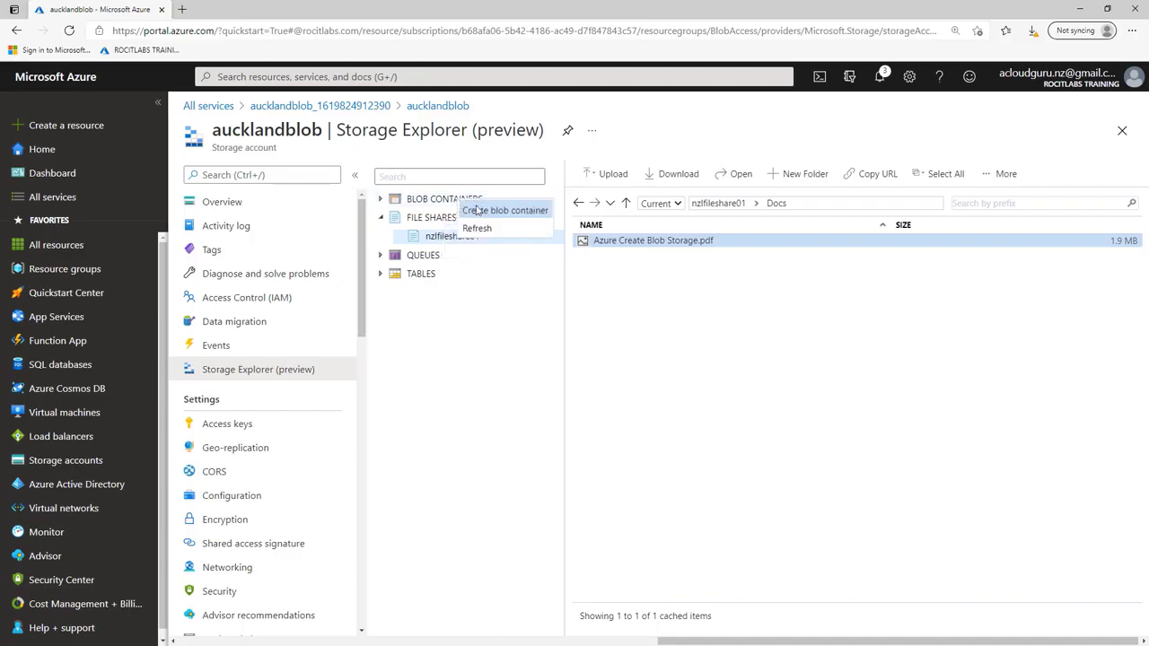
click(479, 211)
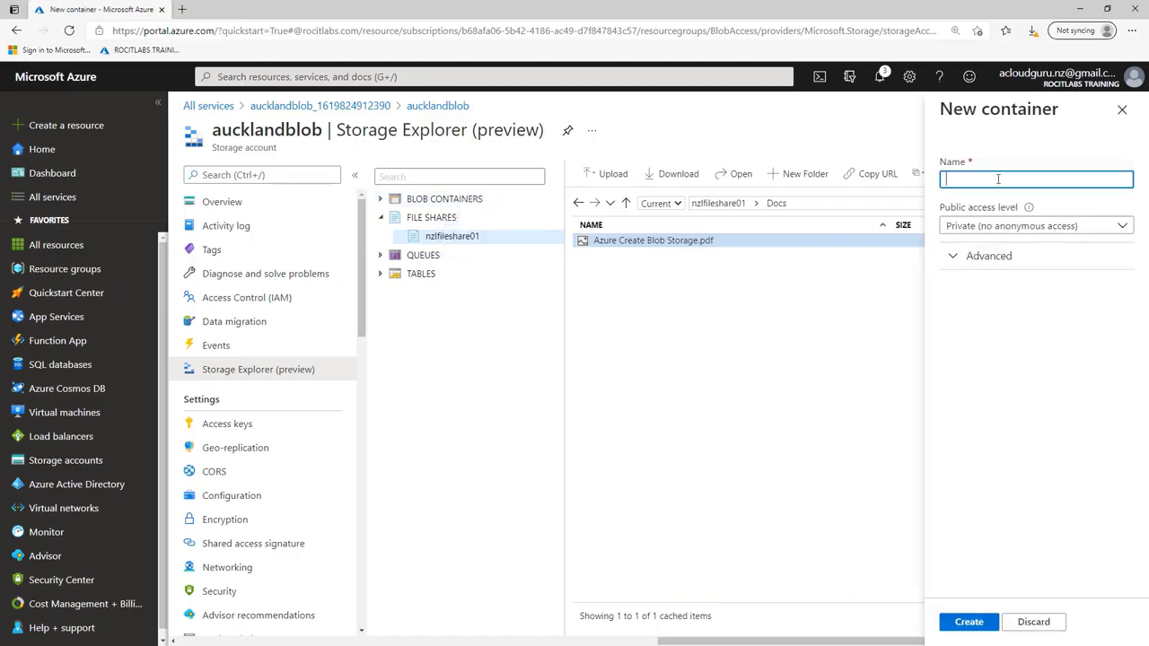
text(t)
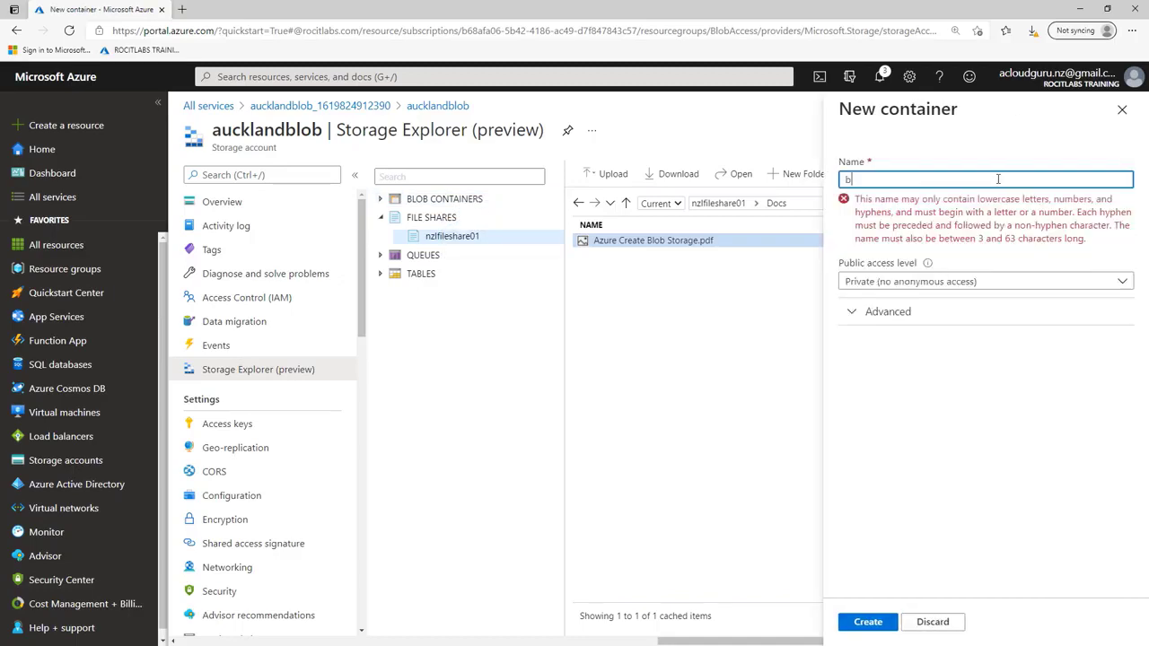
text(lob1)
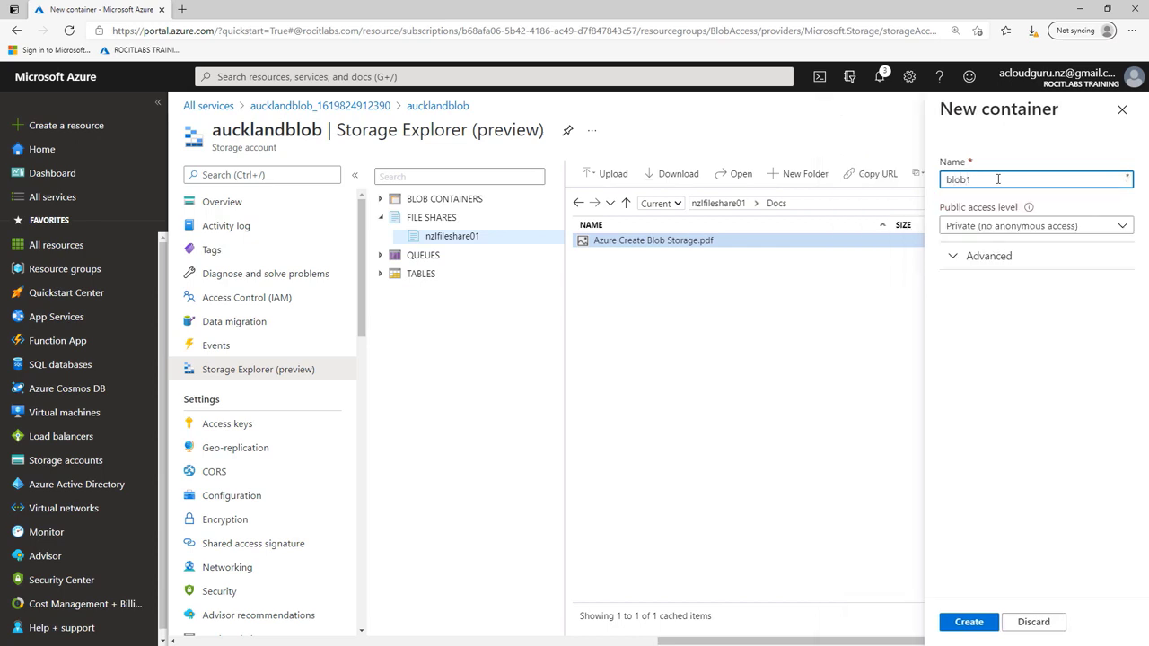
click(971, 622)
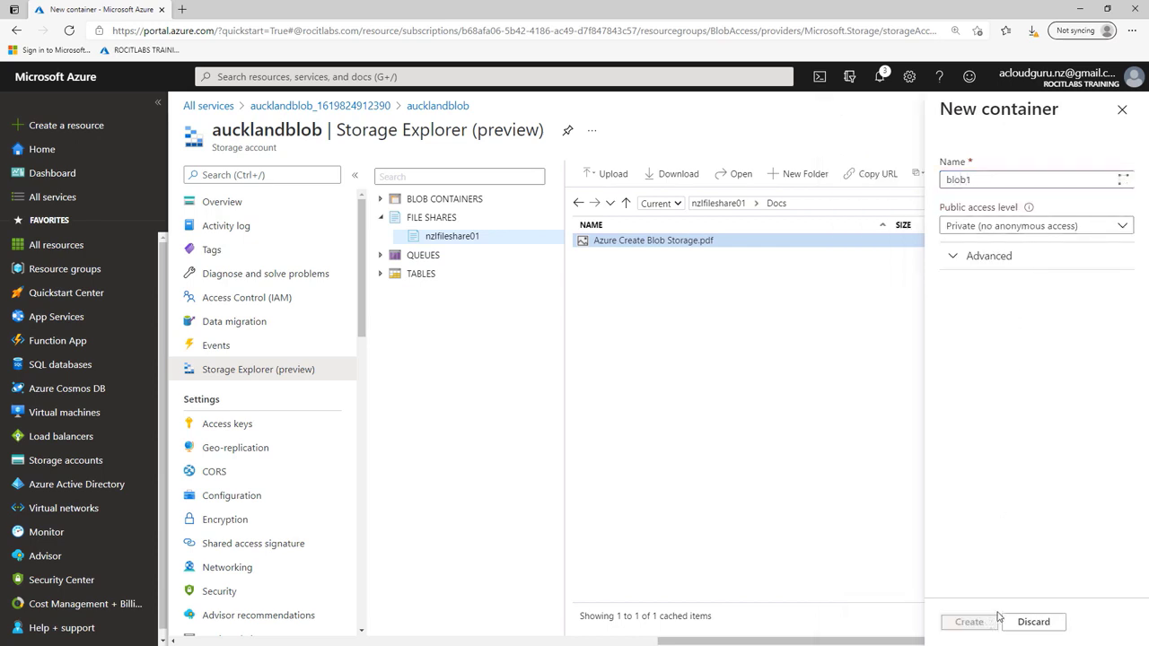
click(440, 202)
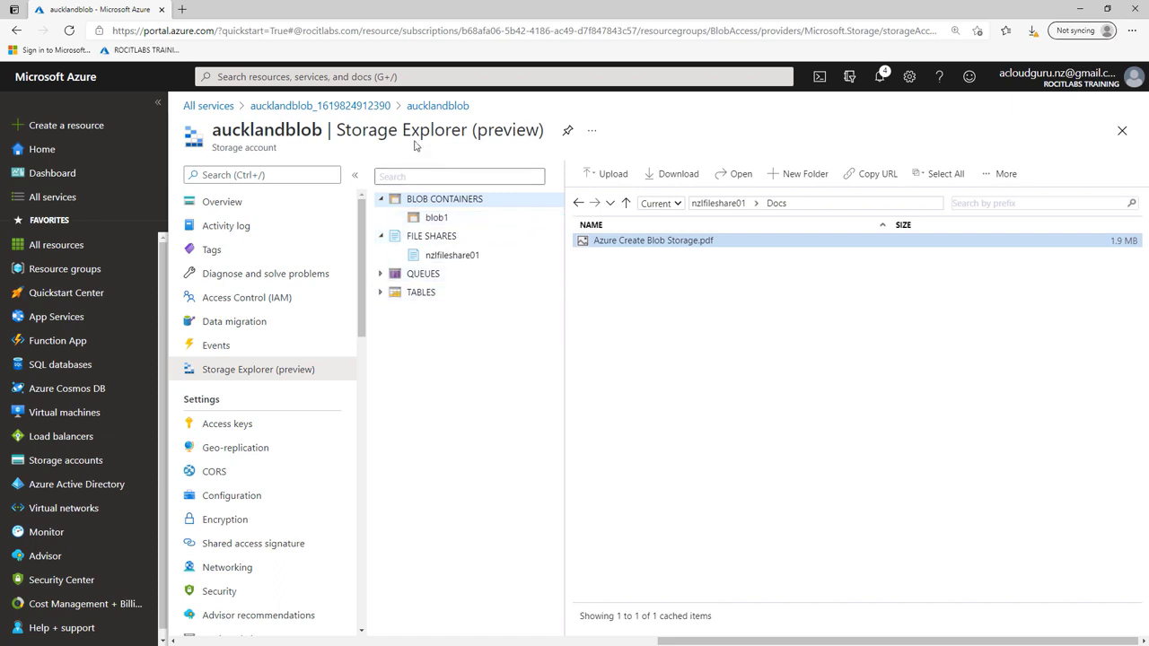
Look at the Open in Explorer option on the aucklandblob overview and check the browser's recent downloads.
click(431, 106)
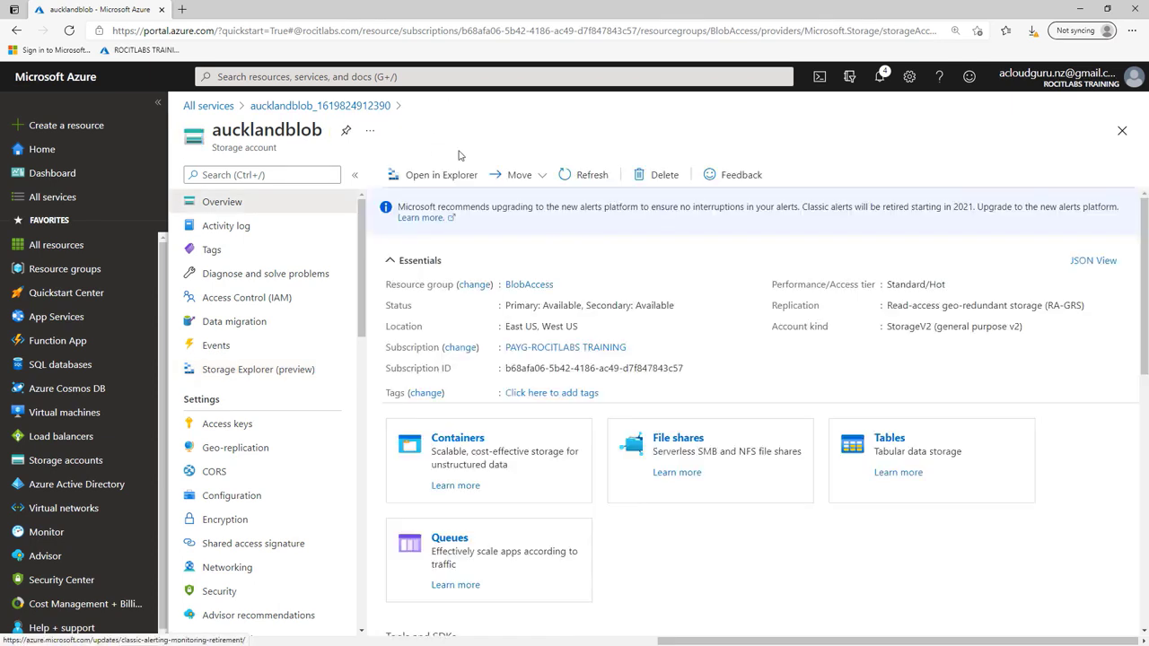
click(443, 180)
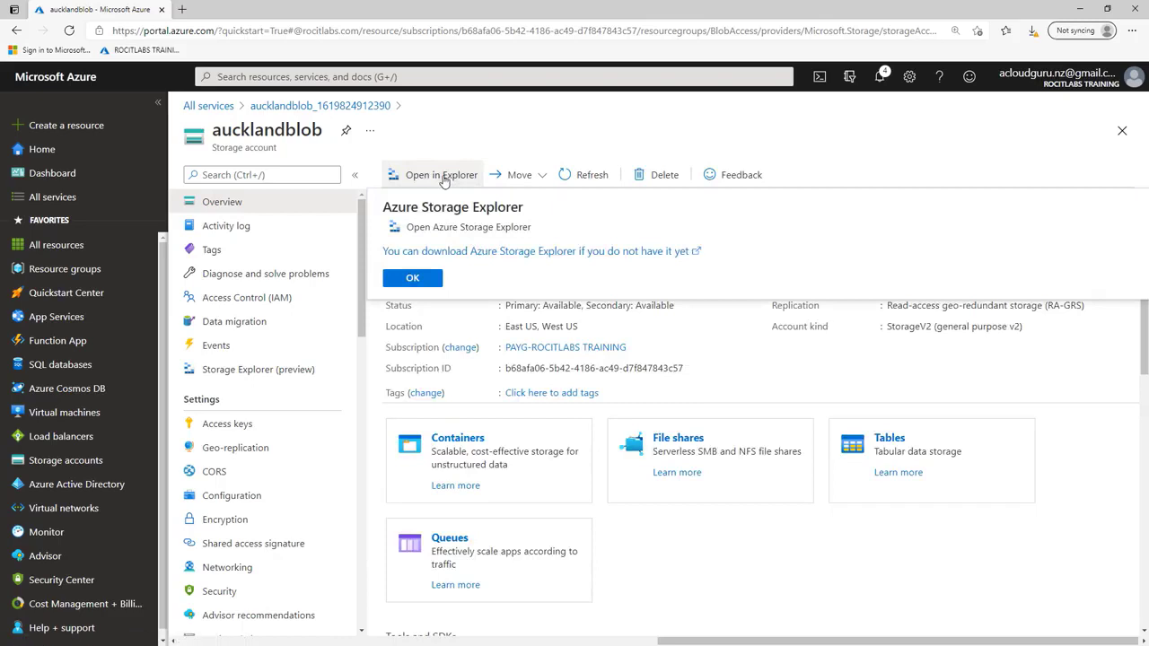
click(427, 281)
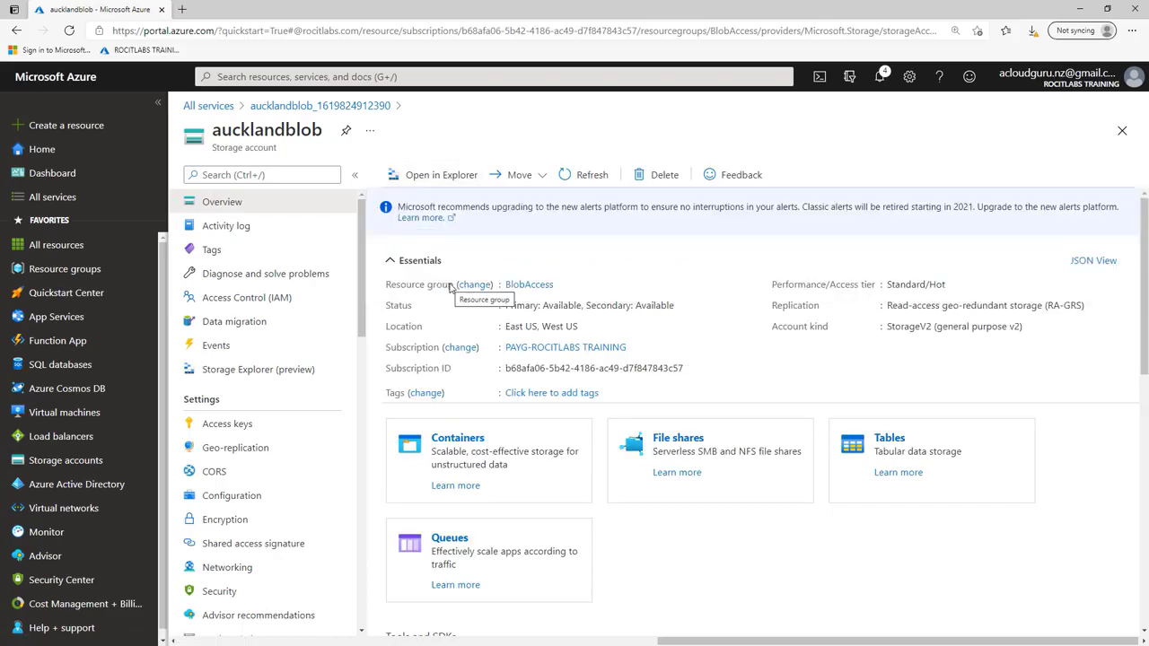
click(466, 185)
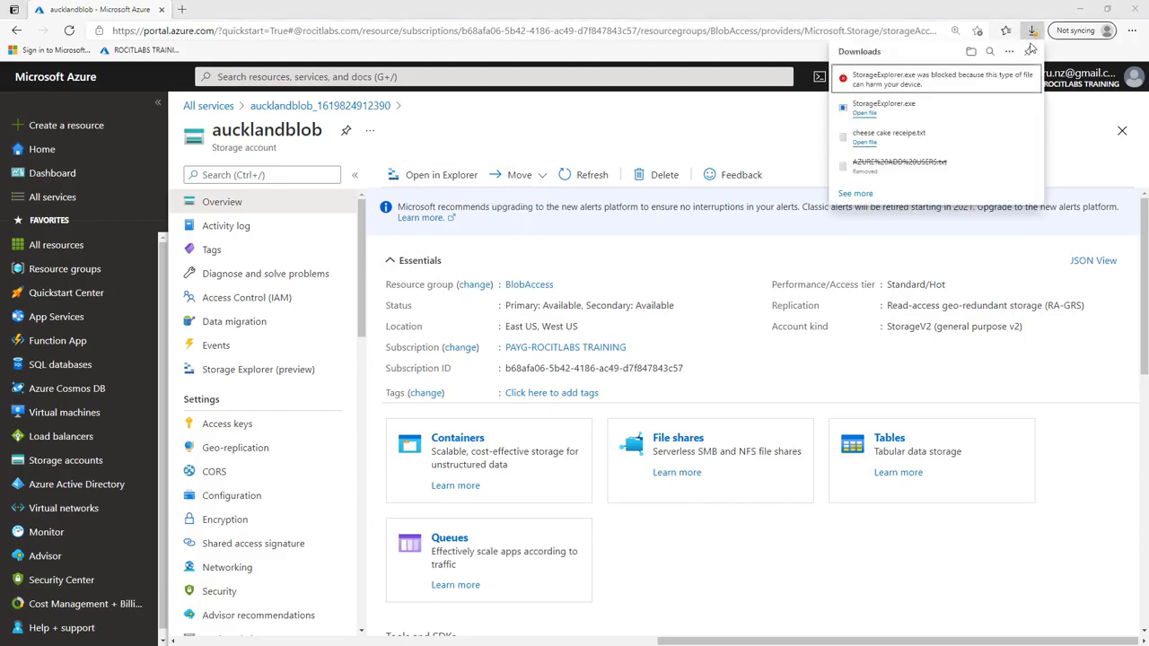
click(1068, 131)
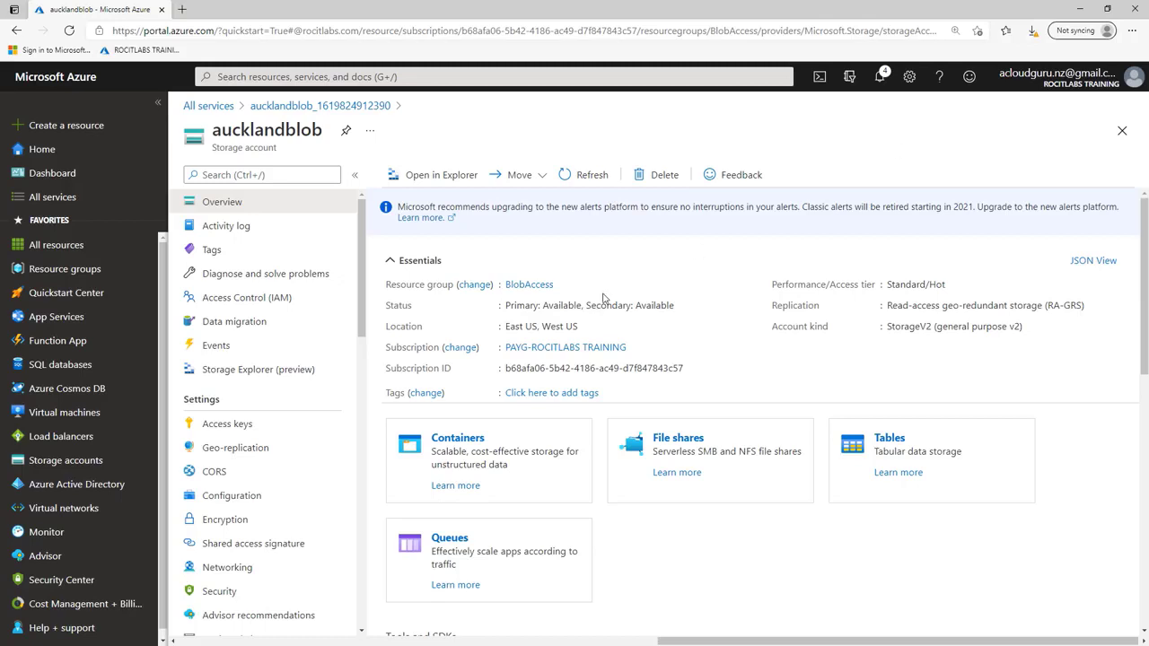
Download Azure Create Blob Storage.pdf from the Docs directory of nzlfileshare01 using Storage Explorer (preview).
click(252, 377)
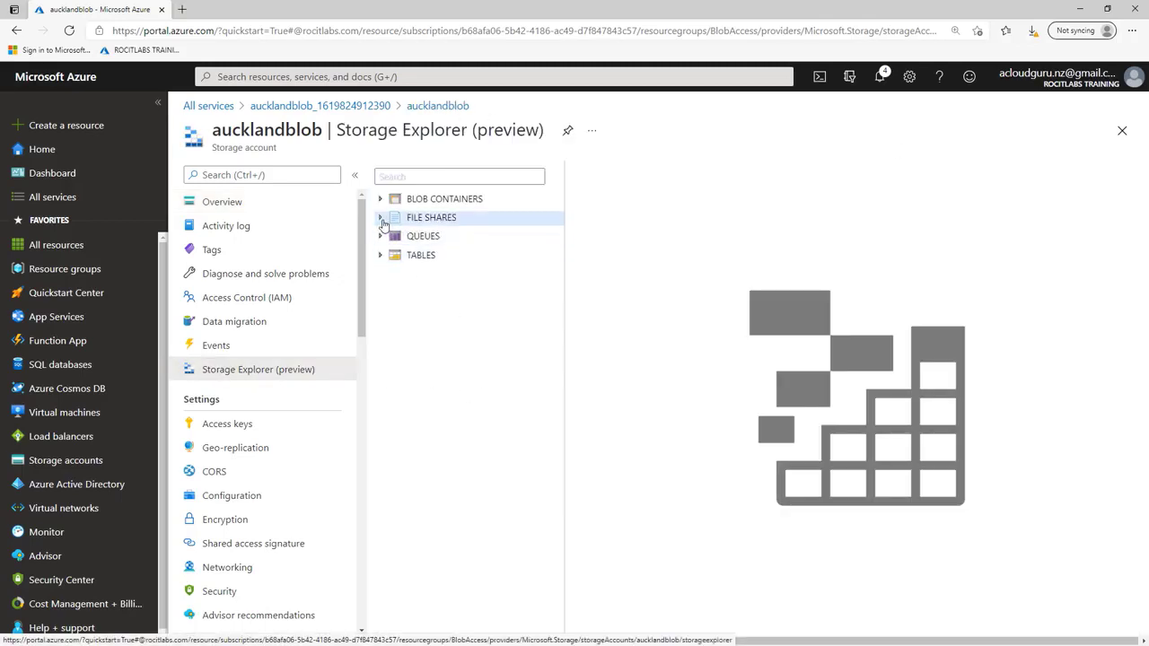
click(382, 219)
click(451, 239)
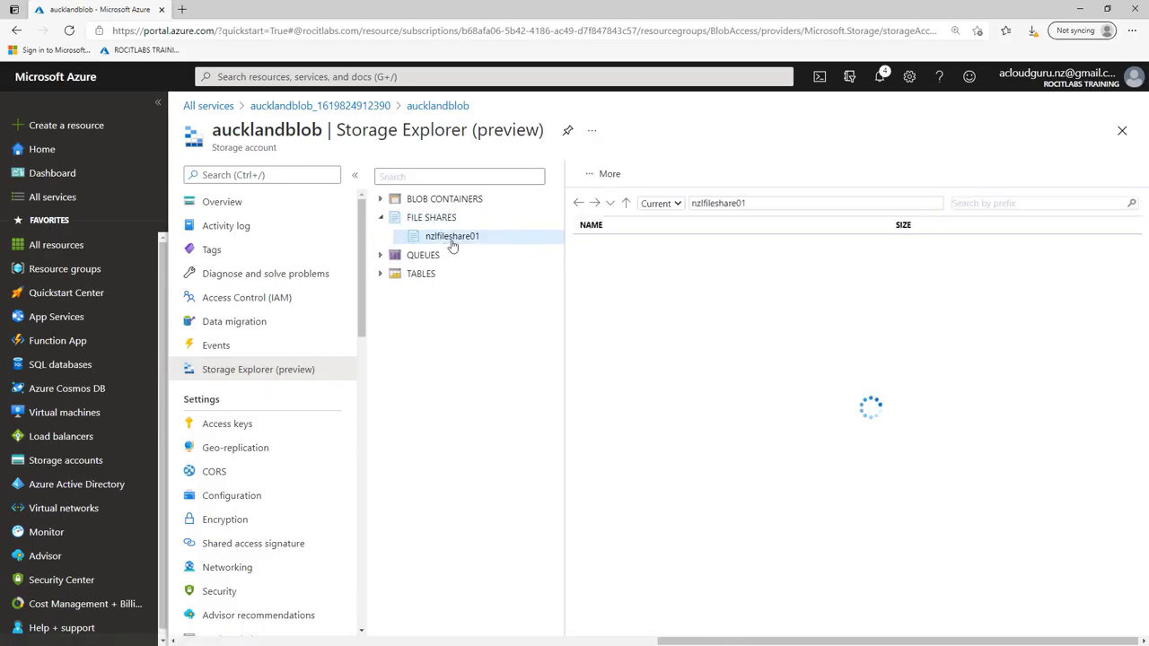
double_click(604, 243)
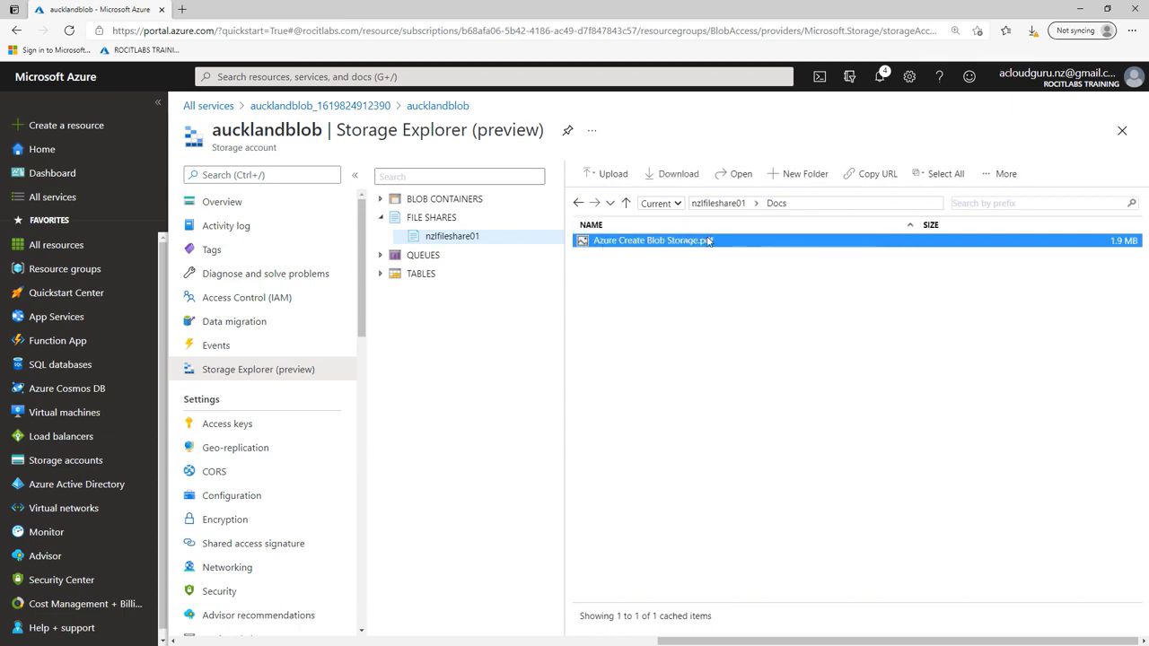
click(675, 179)
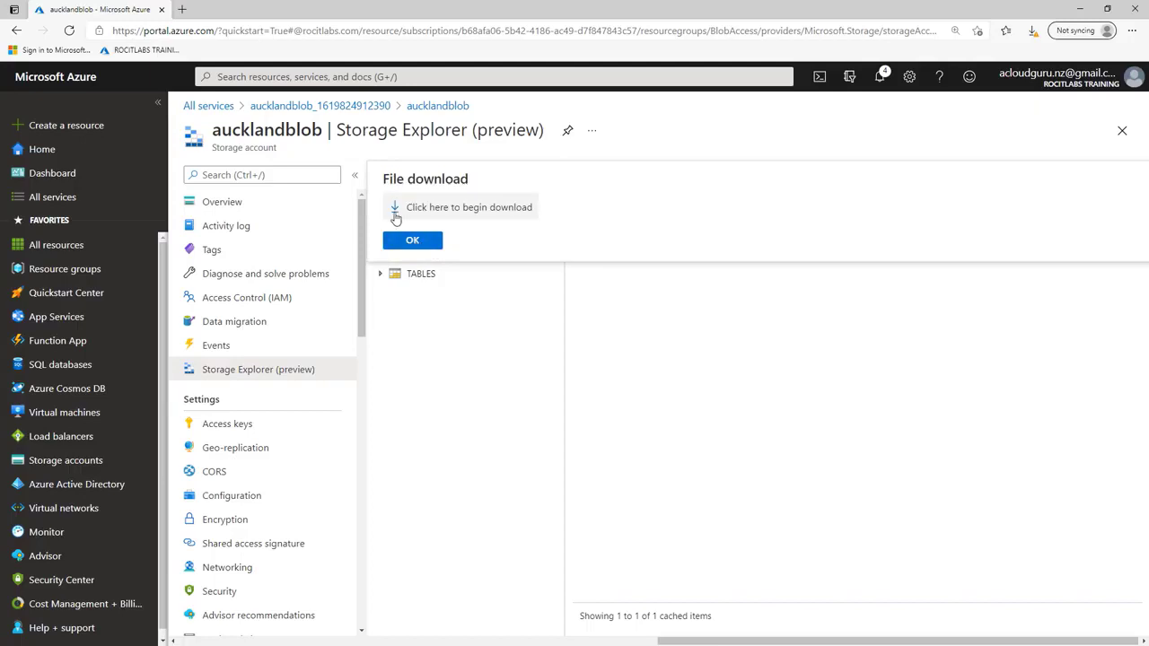
click(396, 218)
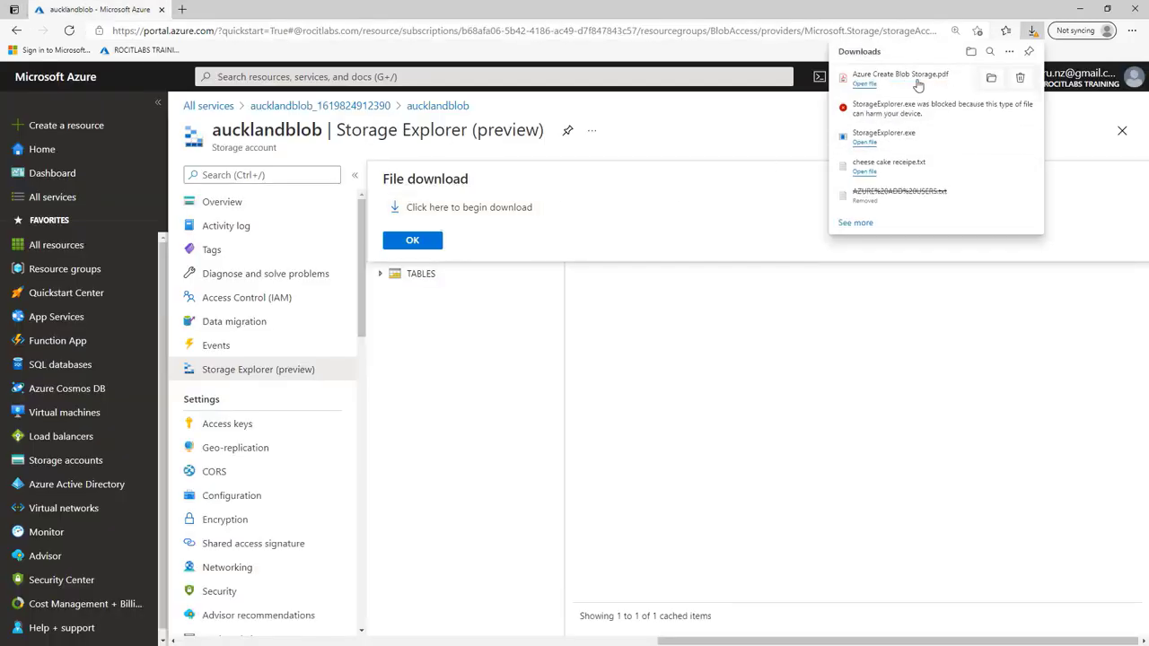
Open the downloaded PDF, skim its first pages and close it, then return to the aucklandblob overview.
click(861, 90)
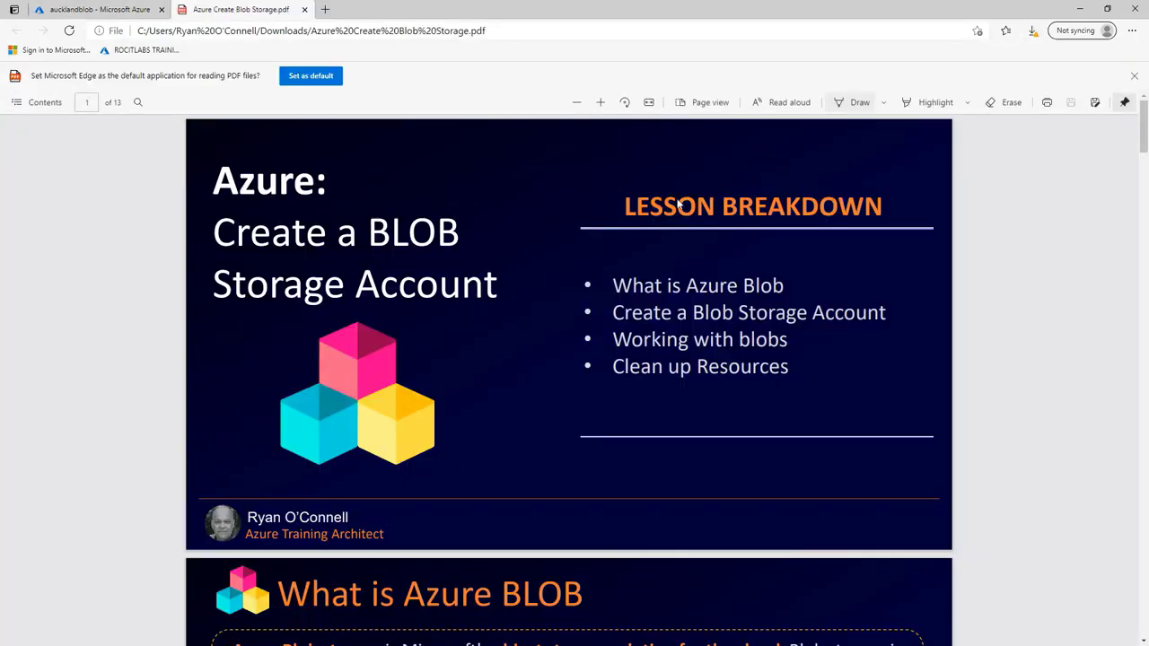
scroll(568, 377, down, 5)
scroll(568, 377, up, 5)
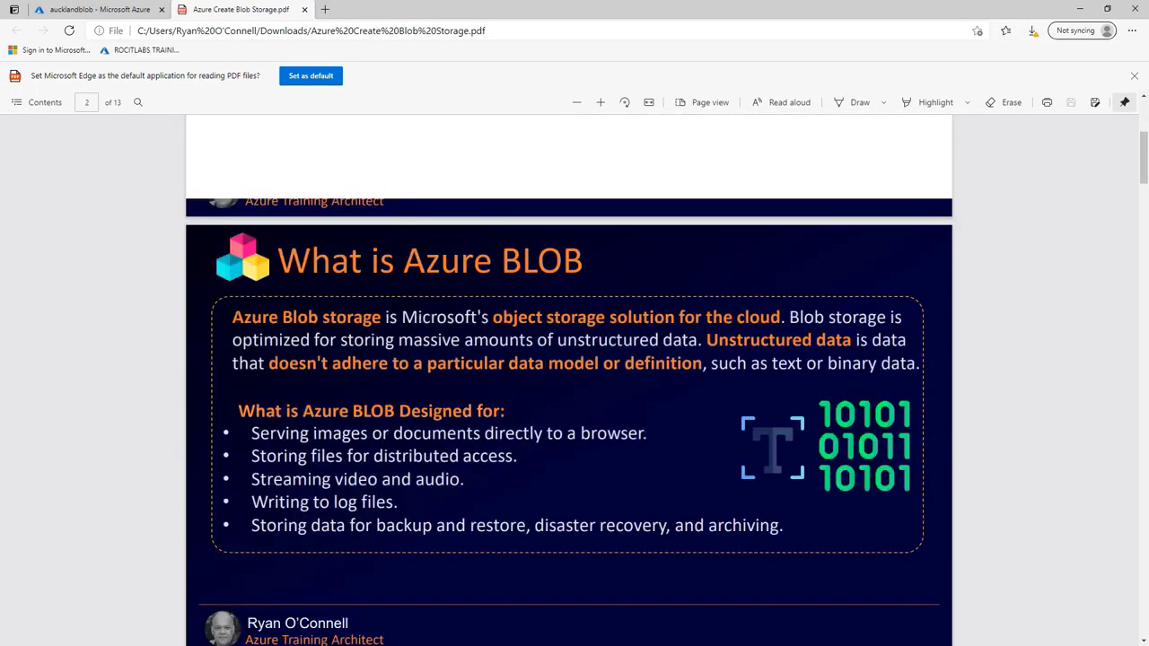
scroll(569, 377, down, 3)
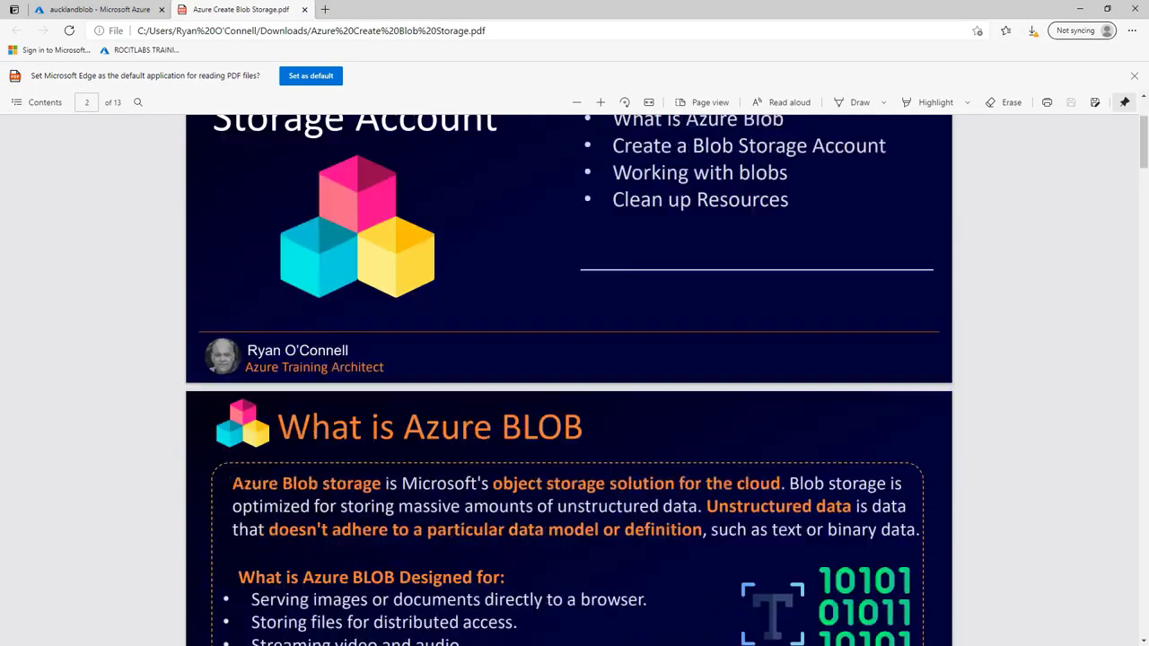
scroll(568, 377, up, 3)
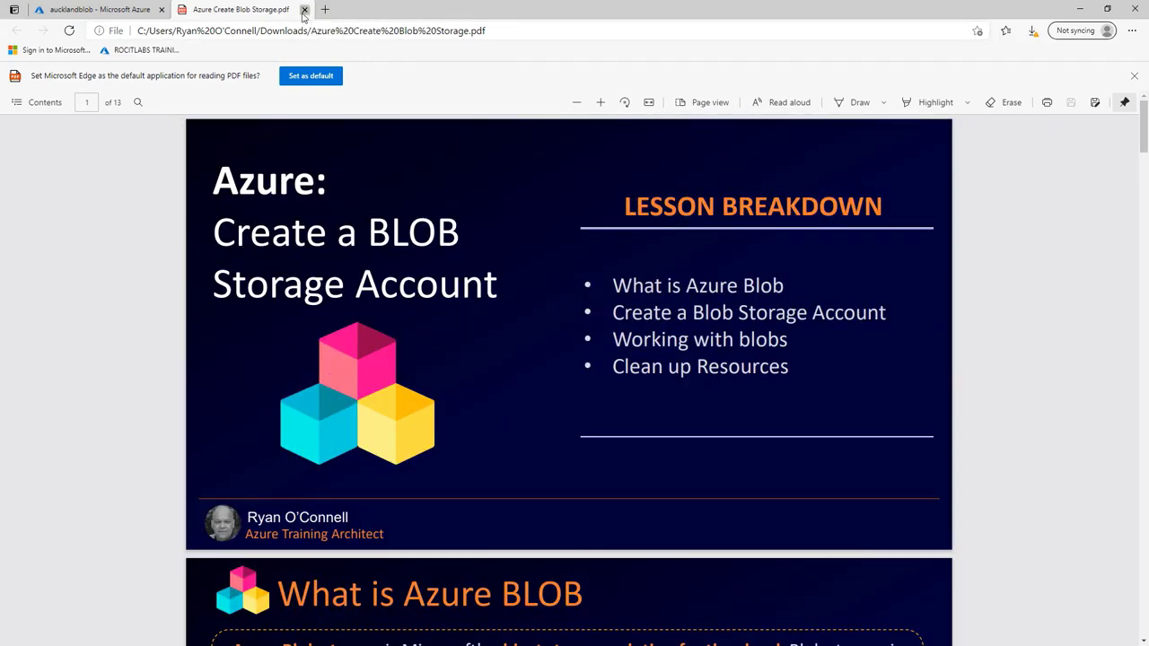
click(303, 11)
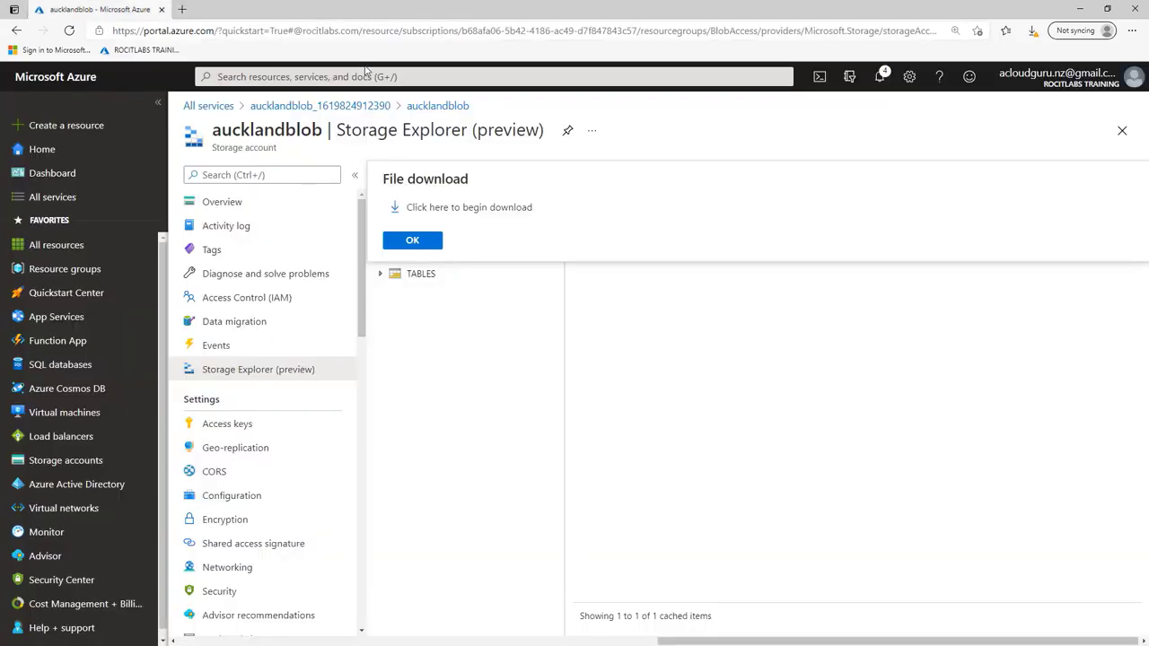
click(1123, 131)
click(469, 403)
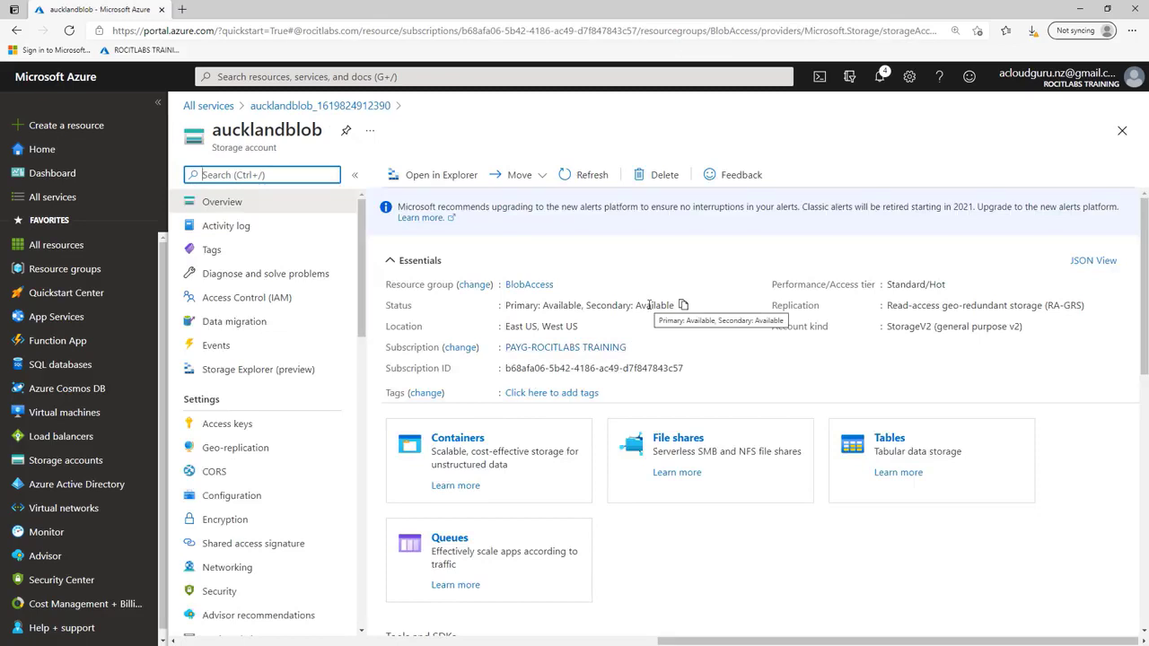
Open the aucklandblob account from the list of storage accounts and start its deletion.
click(90, 462)
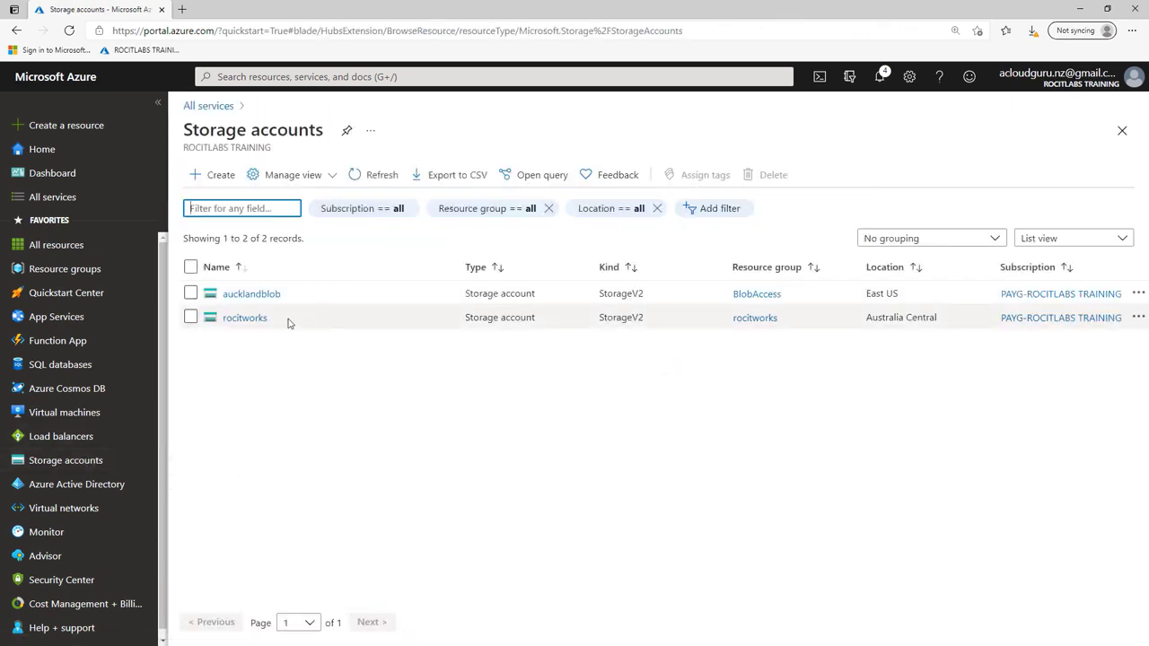
click(268, 297)
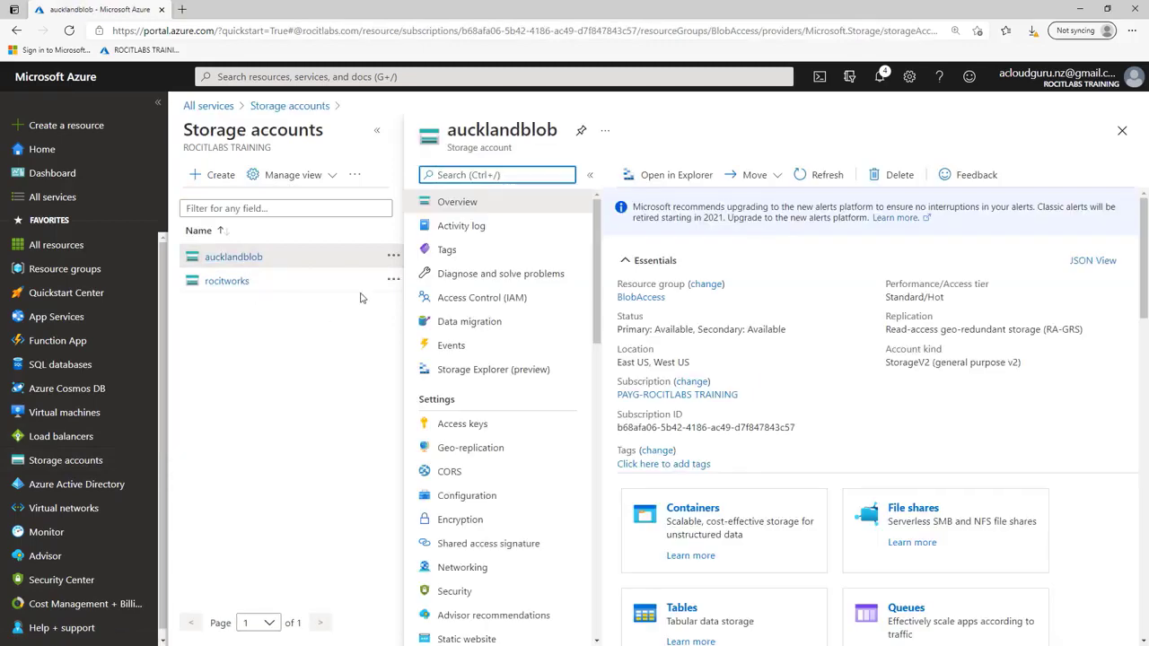
click(890, 177)
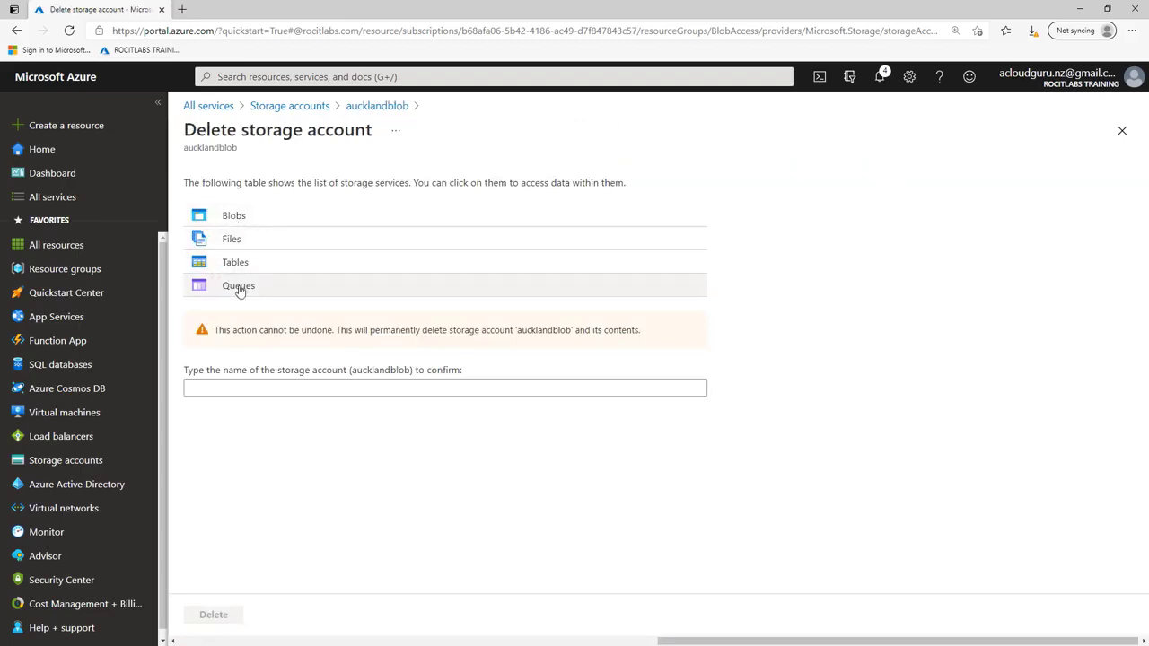
Copy the account name aucklandblob into the confirmation field, delete the storage account, and refresh the storage accounts list.
drag(240, 151, 180, 147)
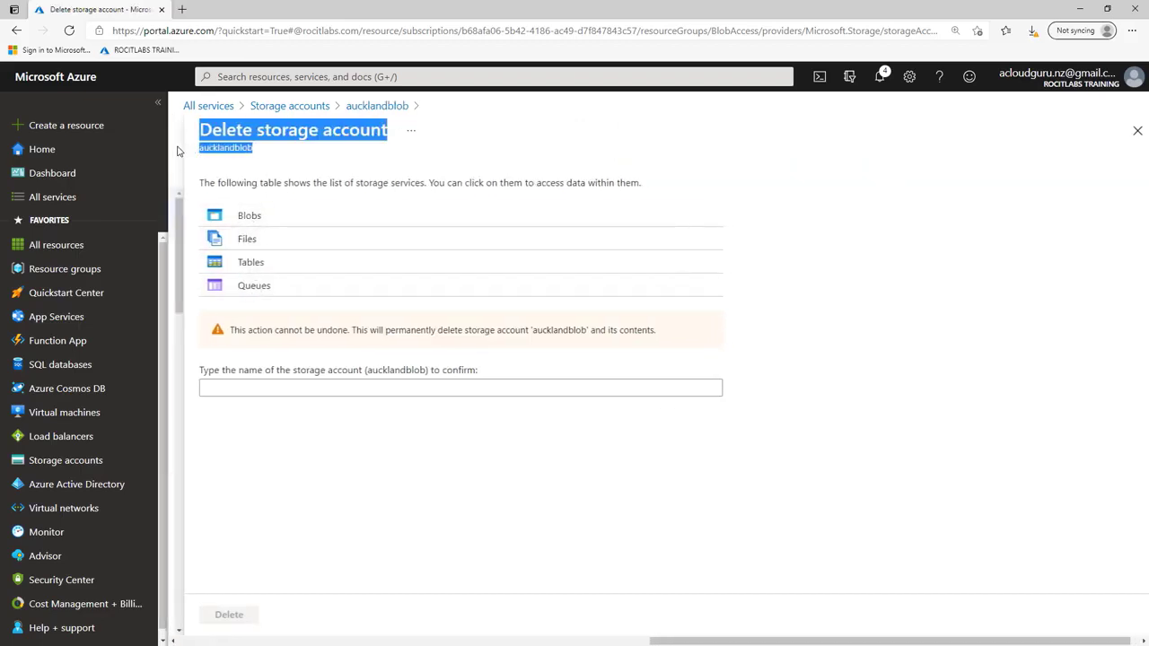
click(283, 157)
drag(282, 149, 238, 150)
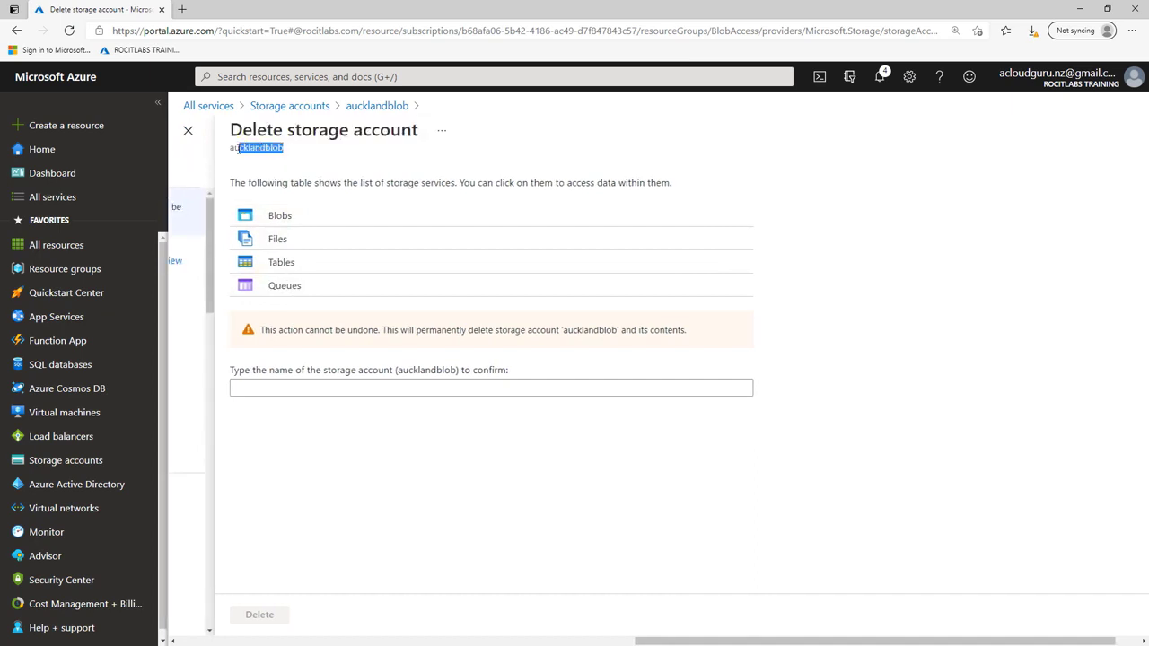
right_click(241, 150)
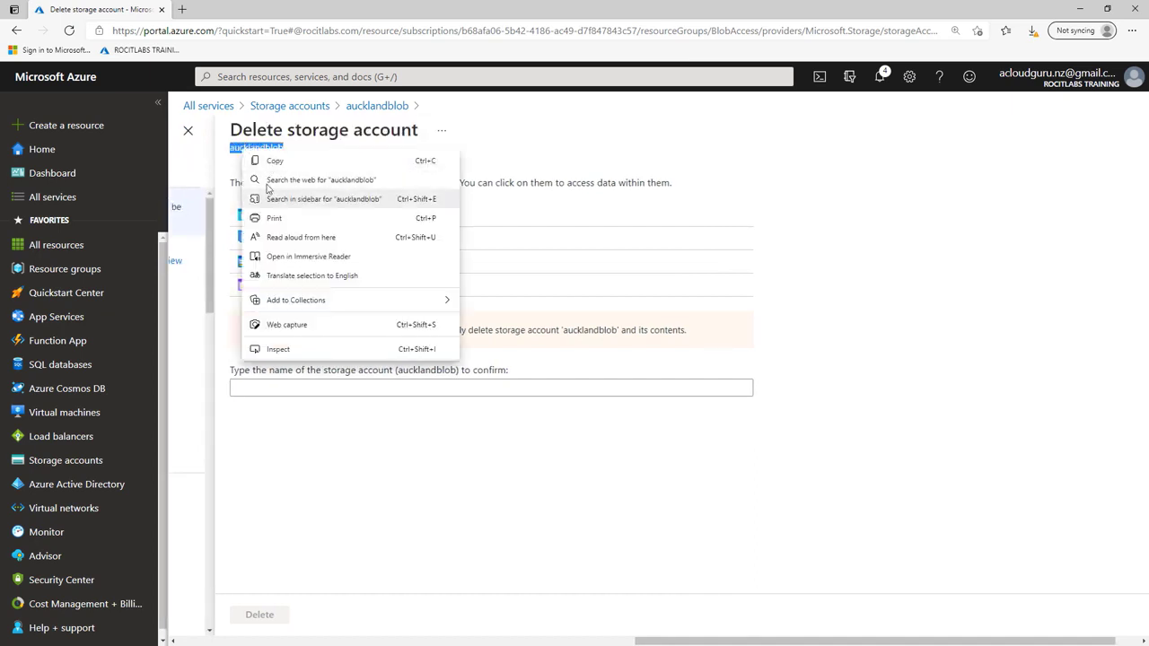
click(270, 160)
click(278, 387)
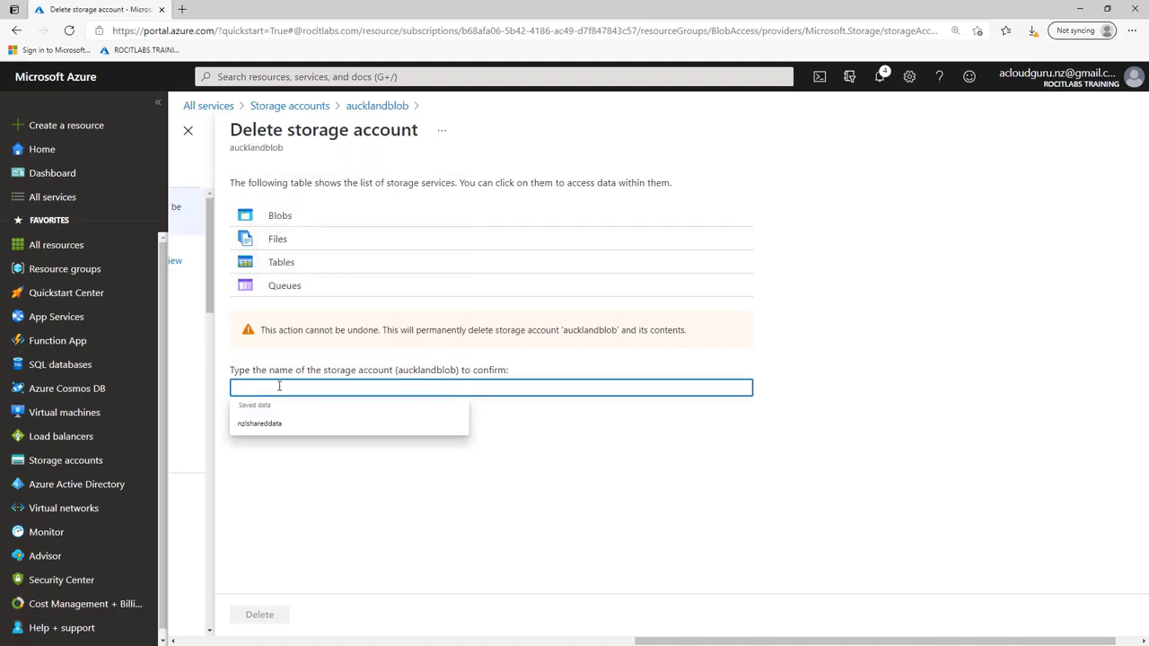
right_click(280, 386)
click(314, 235)
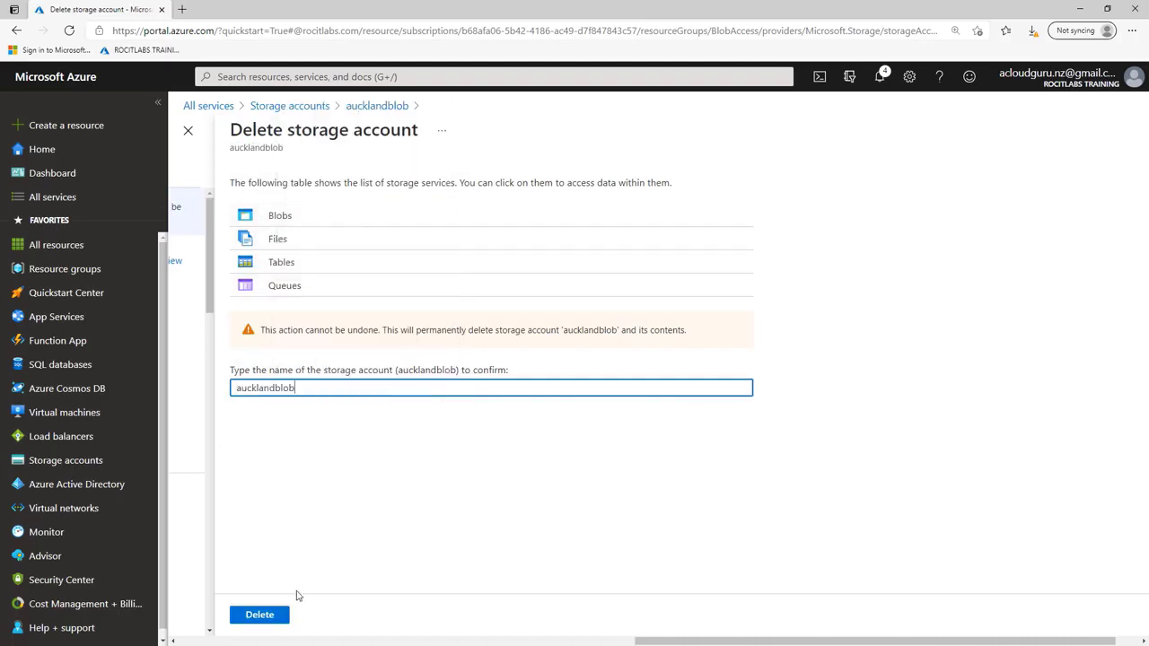
click(262, 617)
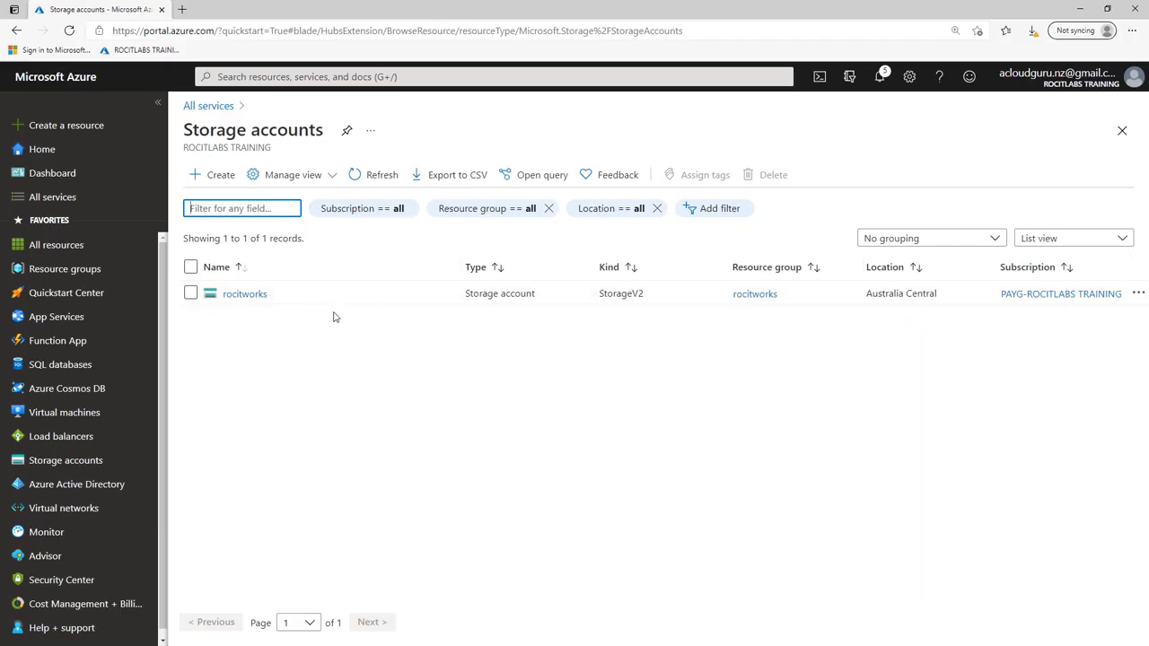
click(384, 178)
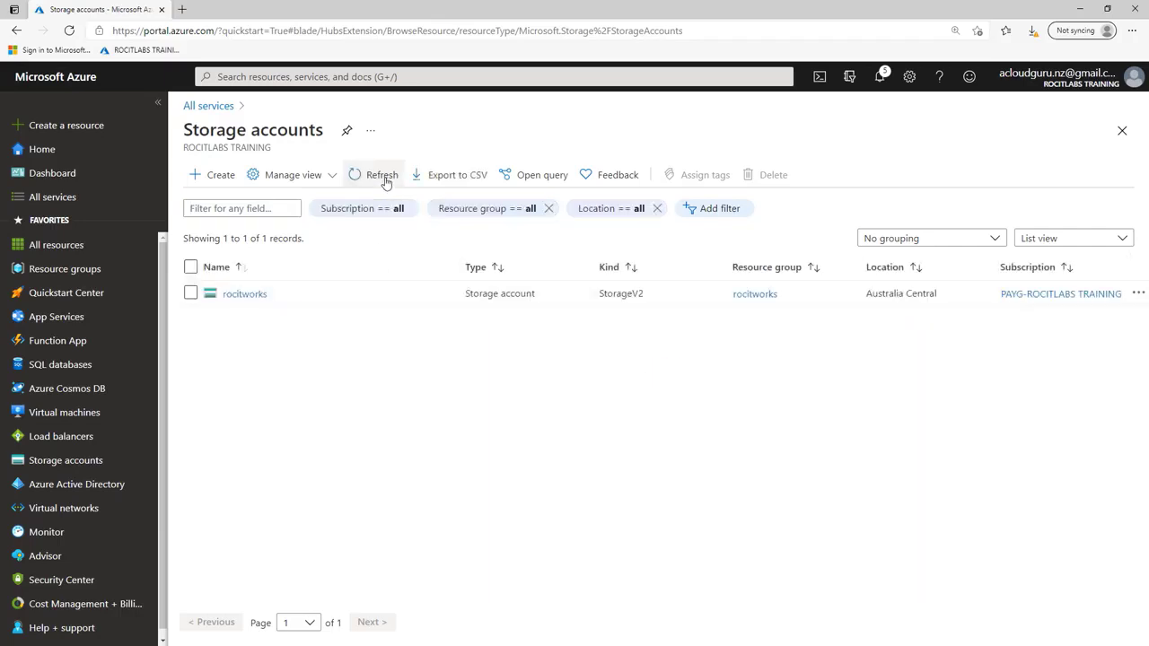